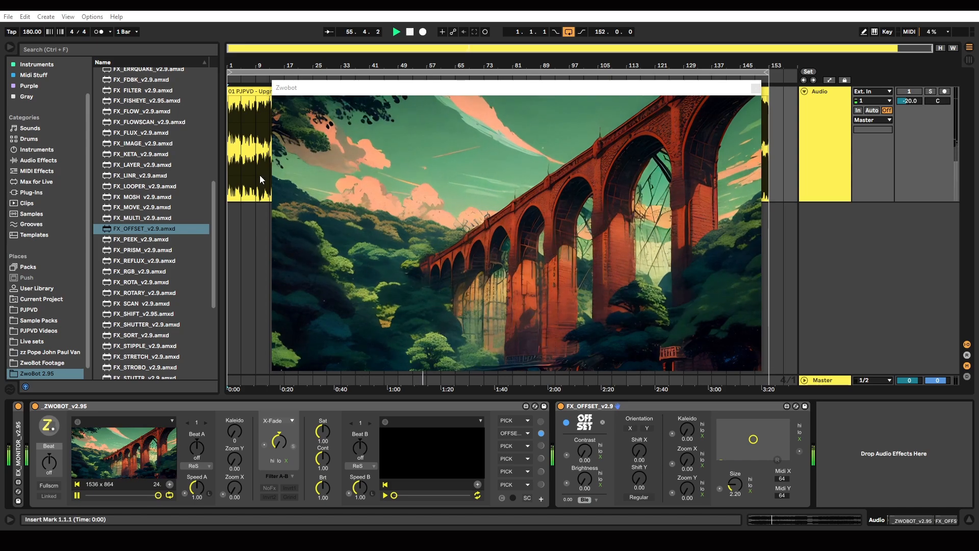
# Look through the device list in the ZwoBot 2.95 folder, including the entries around FX_OFFSET_v2.9.amxd
pyautogui.scroll(8, 142, 227)
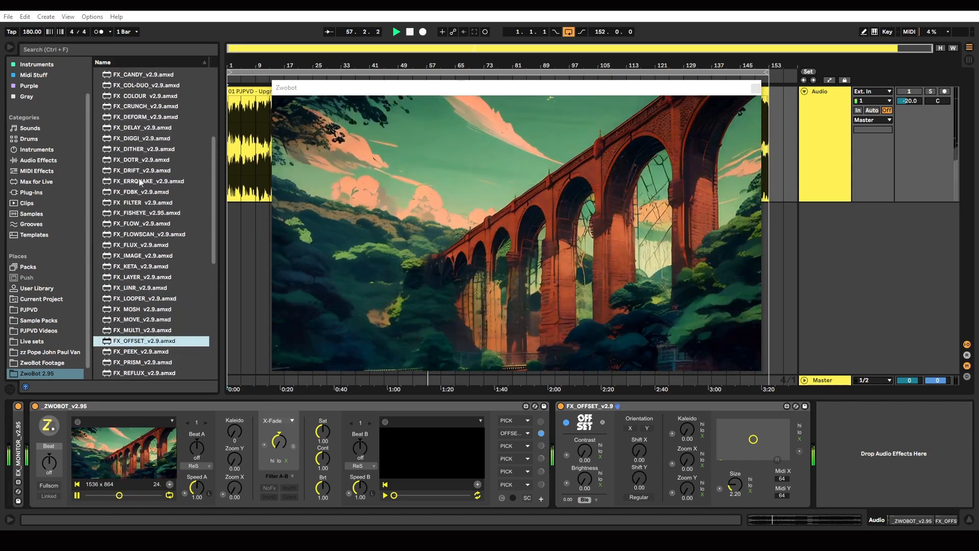
pyautogui.scroll(10, 168, 182)
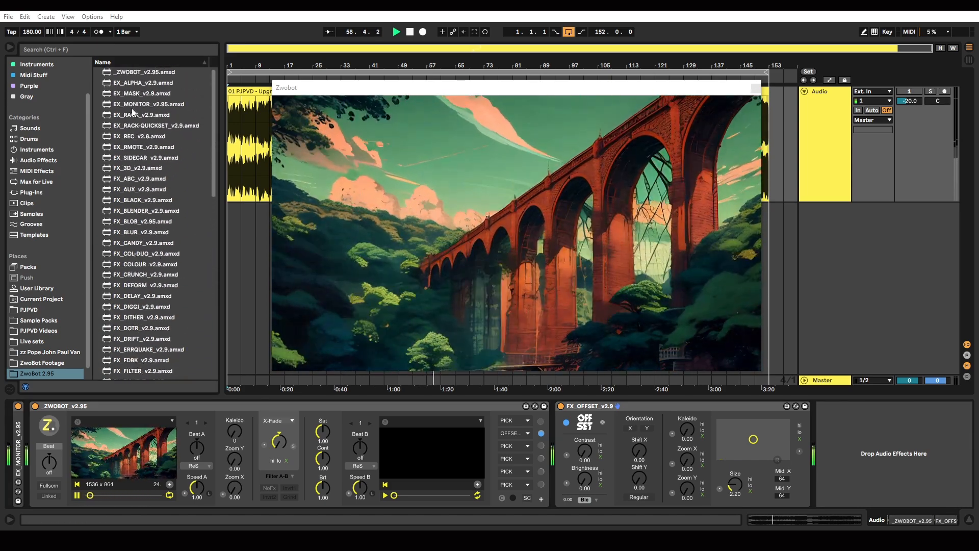
pyautogui.scroll(-12, 135, 234)
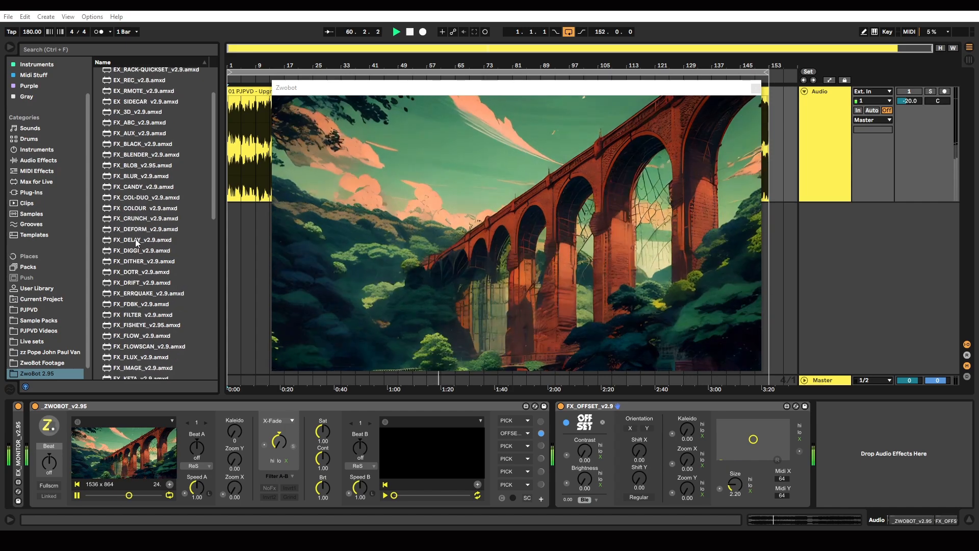
pyautogui.scroll(-13, 136, 242)
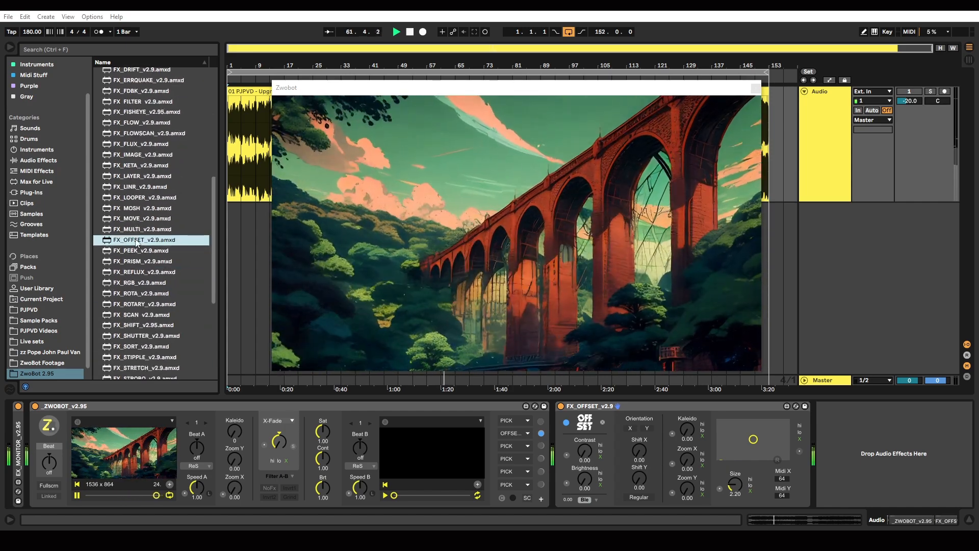
pyautogui.scroll(4, 136, 242)
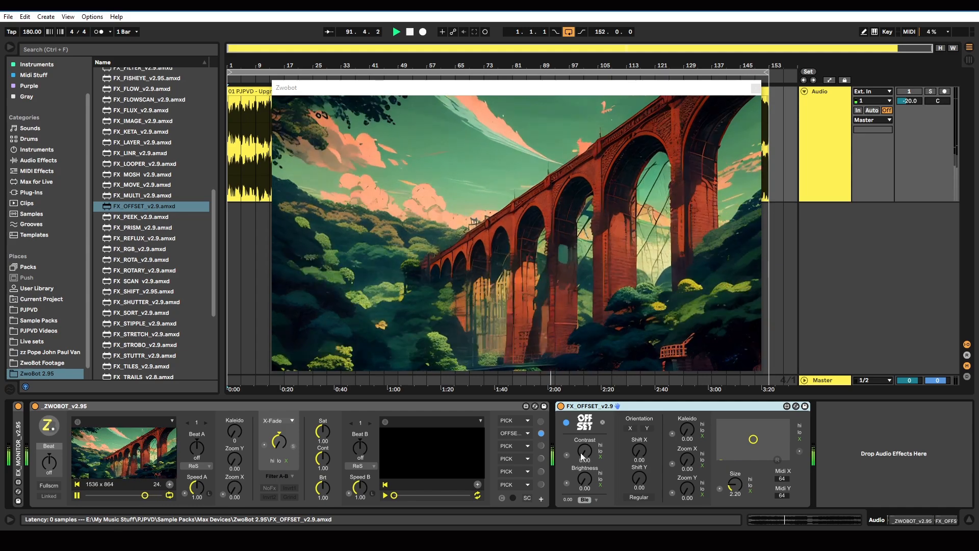
# Try the Offset effect's Contrast, set Shift X to 0.82 to move the image horizontally, and restore the shifts to 0.00
pyautogui.moveTo(584, 450); pyautogui.dragTo(585, 481)
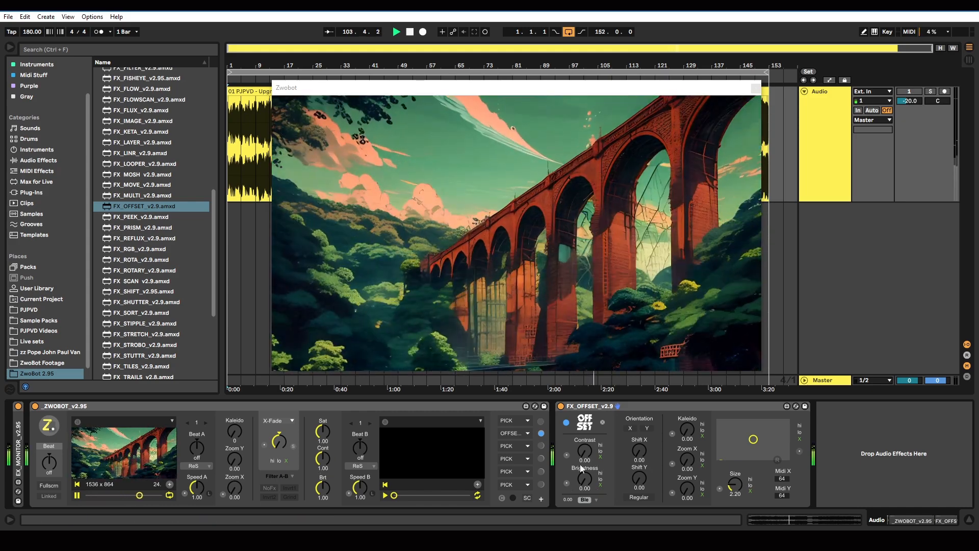
pyautogui.moveTo(584, 447); pyautogui.dragTo(584, 423)
pyautogui.moveTo(640, 454); pyautogui.dragTo(640, 446)
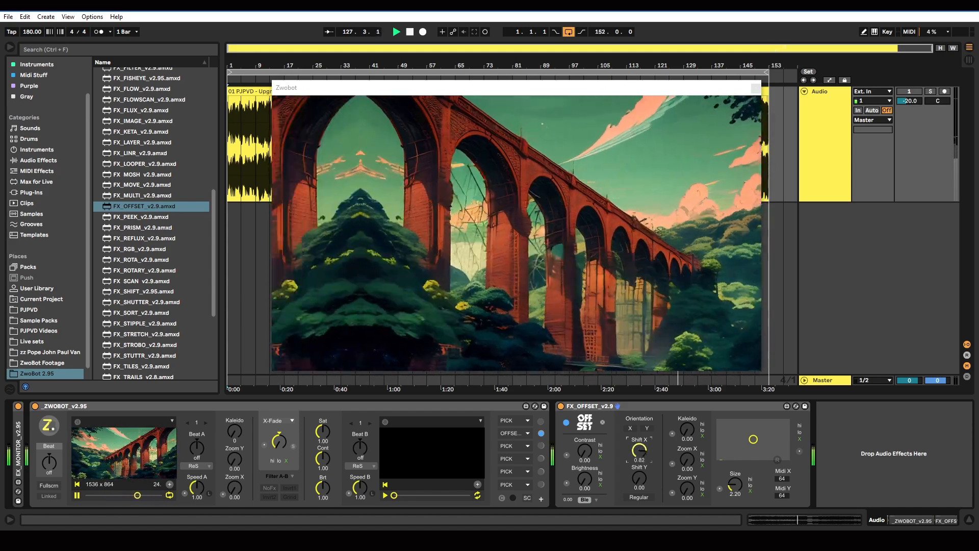
pyautogui.moveTo(641, 481)
pyautogui.mouseDown()
pyautogui.moveTo(641, 438)
pyautogui.moveTo(641, 481)
pyautogui.mouseUp()
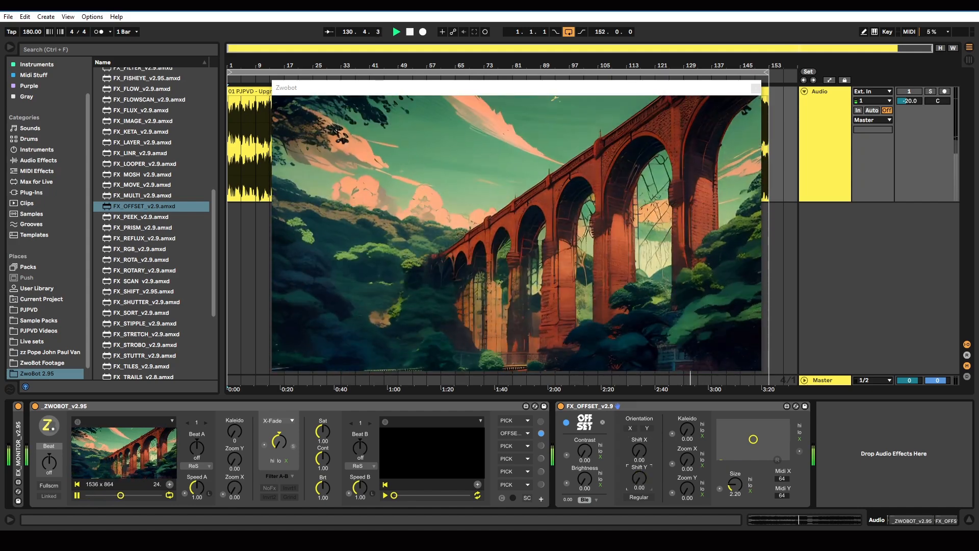
# Try the Offset effect's Mirror mode, return to Regular, and test a vertical shift with Shift Y at 0.43
pyautogui.click(645, 497)
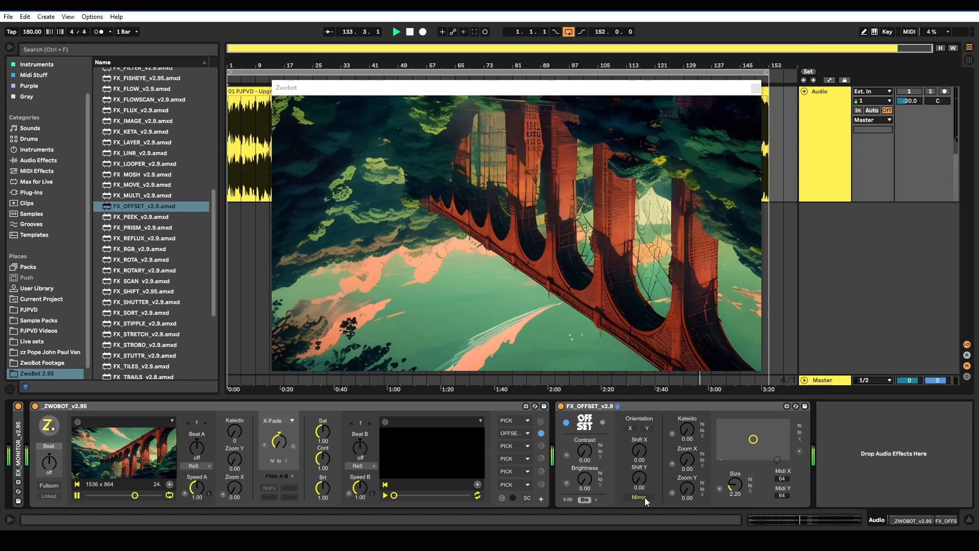
pyautogui.click(645, 498)
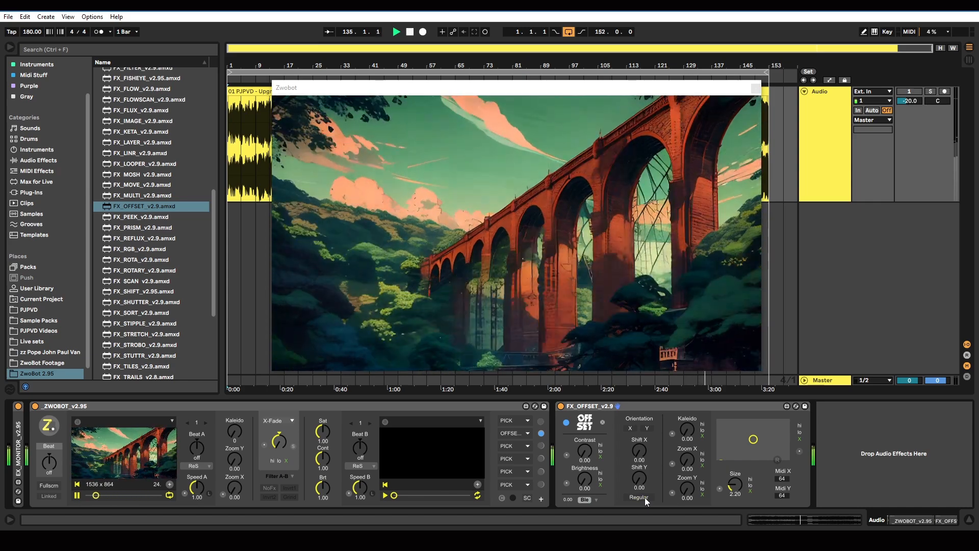
pyautogui.moveTo(639, 478); pyautogui.dragTo(641, 499)
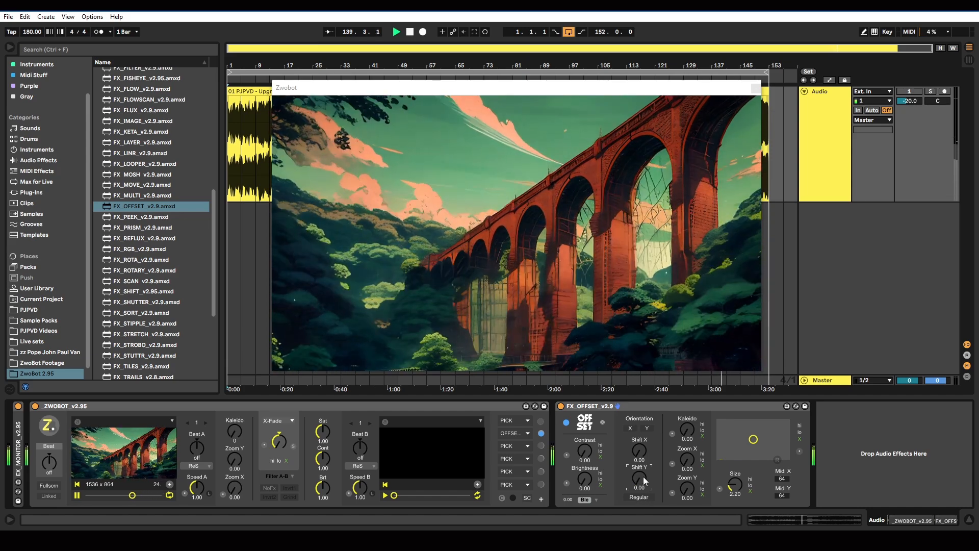
pyautogui.moveTo(644, 477); pyautogui.dragTo(644, 465)
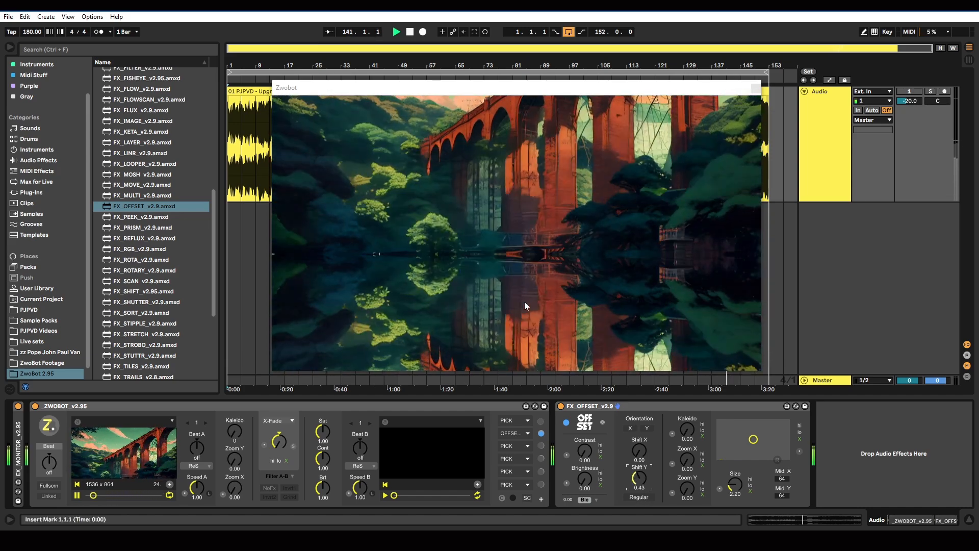
pyautogui.moveTo(638, 474); pyautogui.dragTo(639, 453)
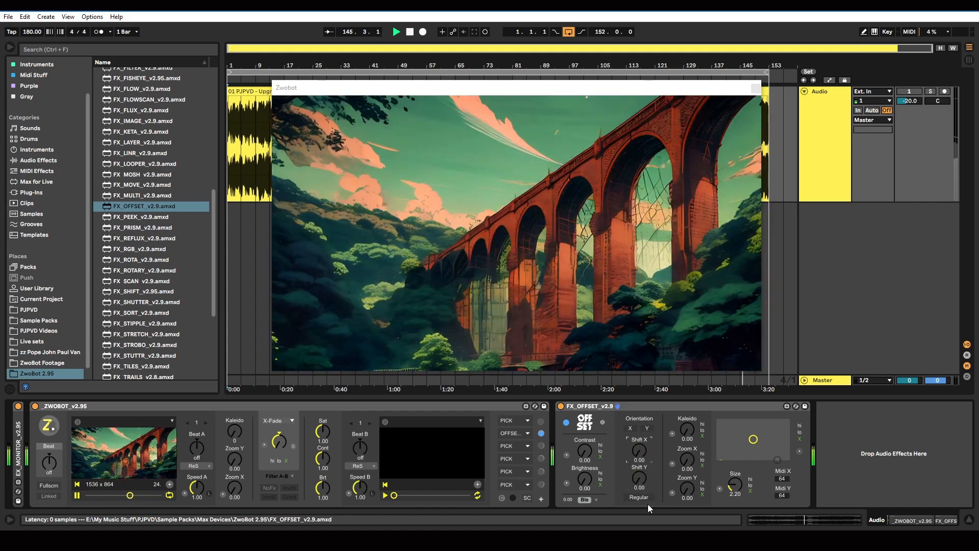
# Try a Shift X offset in Mirror mode, reset the shift, and return the Offset effect to Regular mode
pyautogui.click(646, 497)
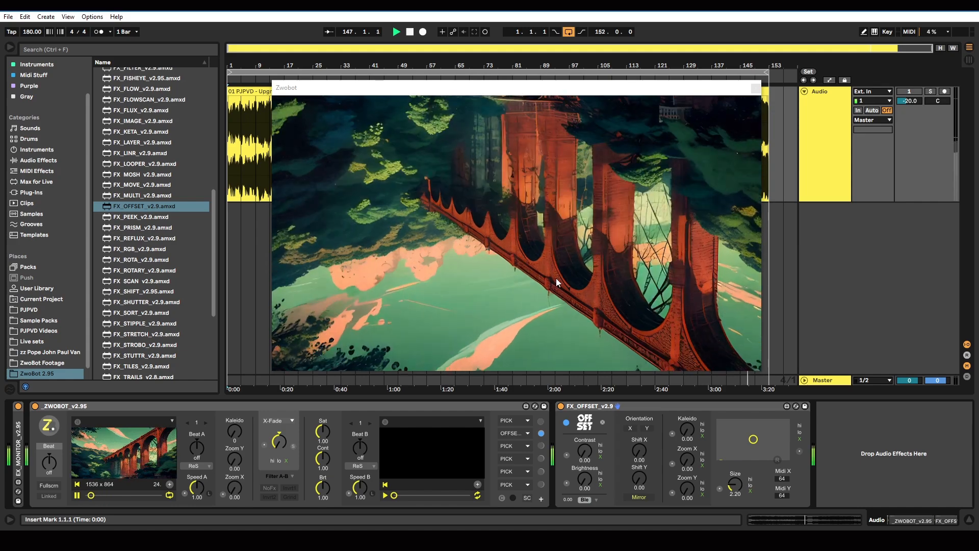
pyautogui.moveTo(644, 461); pyautogui.dragTo(644, 438)
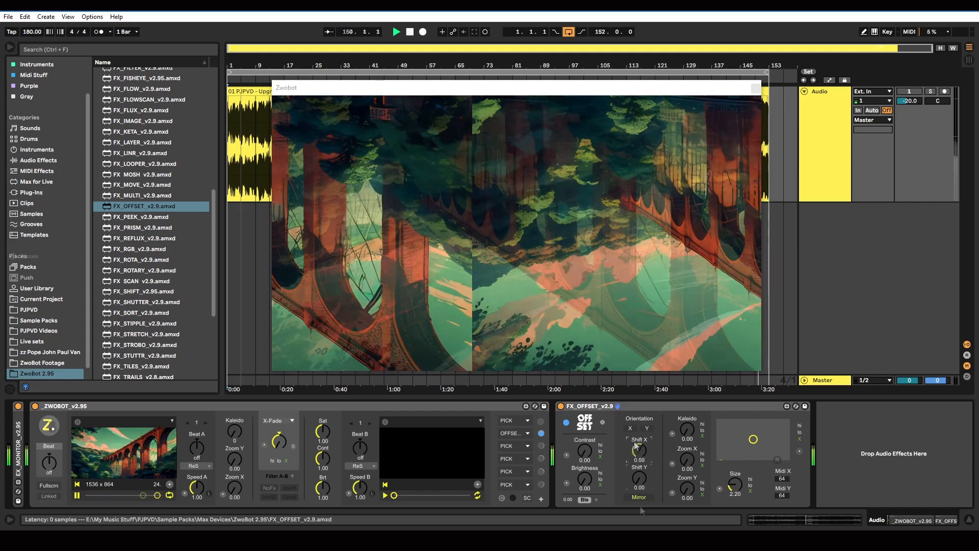
pyautogui.press('Delete')
pyautogui.click(642, 497)
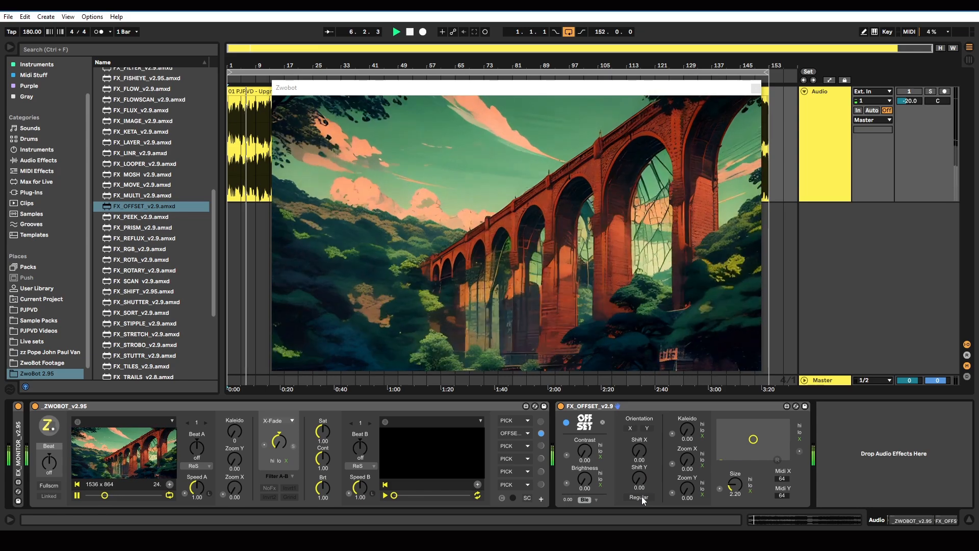
# Try flipping the image with the Offset effect's X and Y orientation options, separately and combined
pyautogui.click(631, 427)
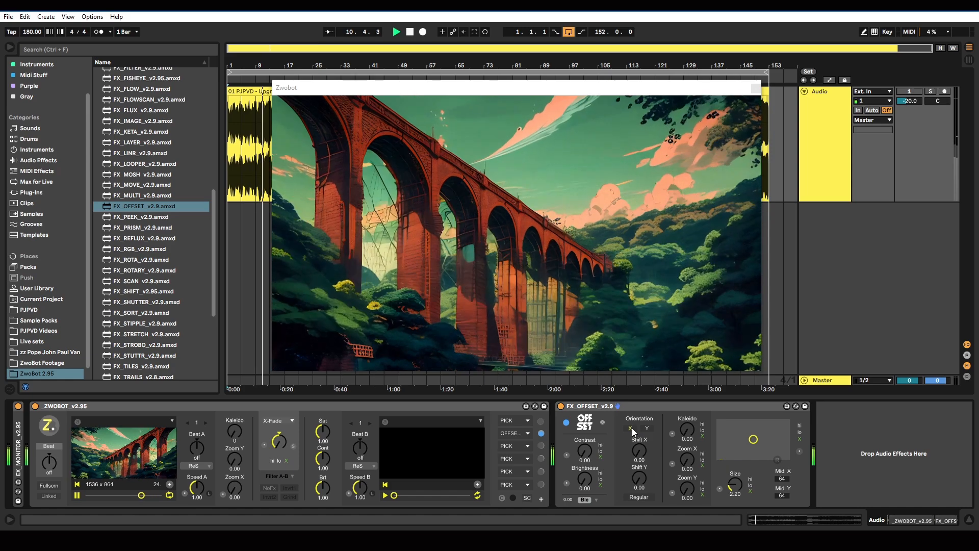
pyautogui.click(629, 427)
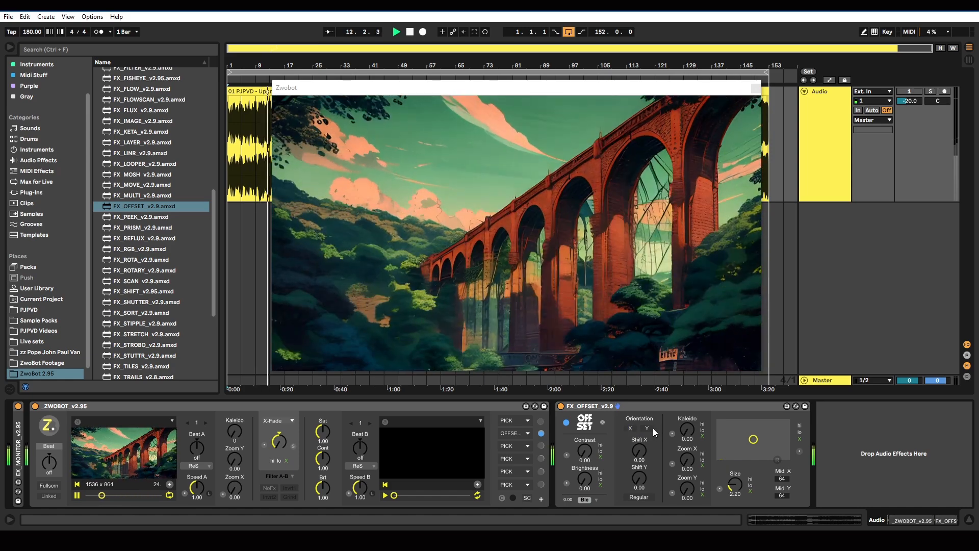
pyautogui.click(649, 427)
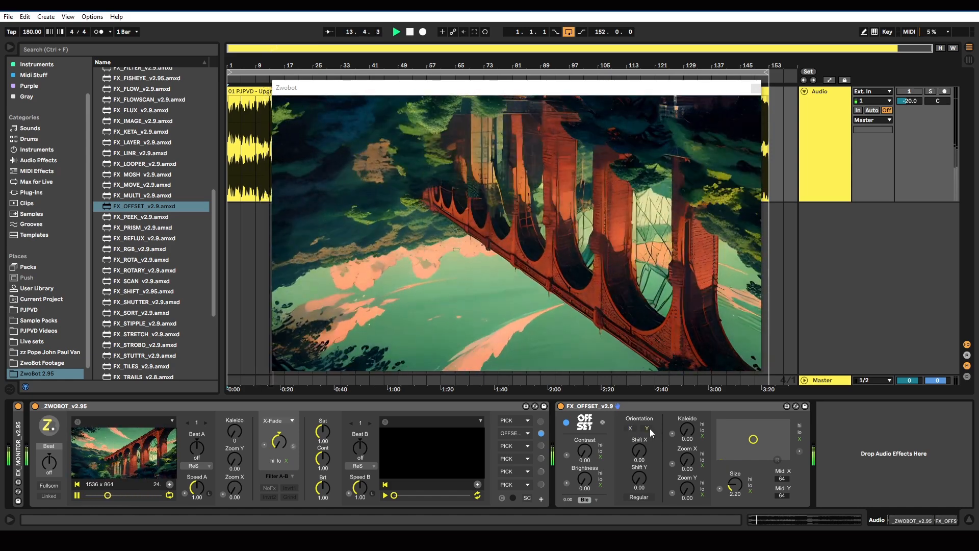
pyautogui.moveTo(639, 450)
pyautogui.mouseDown()
pyautogui.moveTo(639, 426)
pyautogui.moveTo(639, 452)
pyautogui.mouseUp()
pyautogui.click(632, 429)
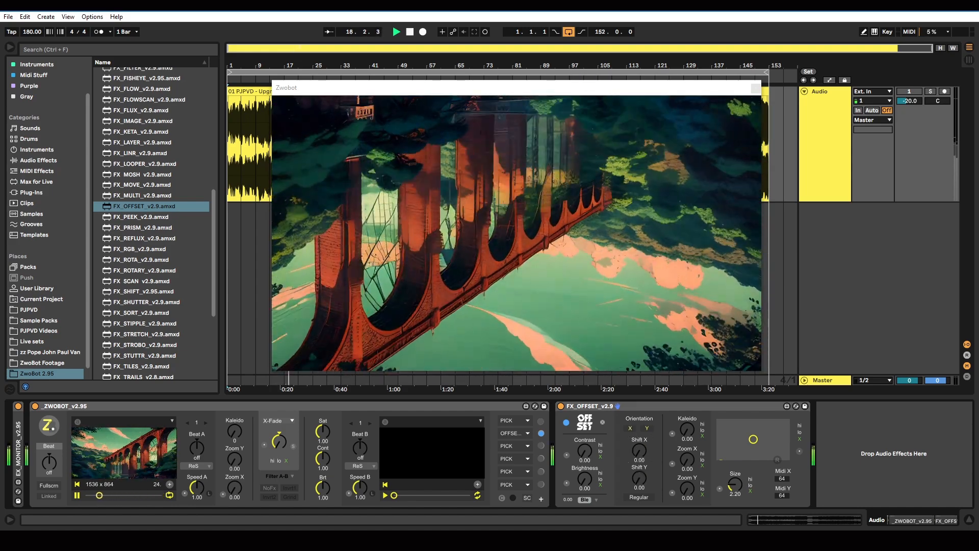
pyautogui.moveTo(639, 476)
pyautogui.mouseDown()
pyautogui.moveTo(640, 451)
pyautogui.moveTo(641, 476)
pyautogui.mouseUp()
pyautogui.click(633, 428)
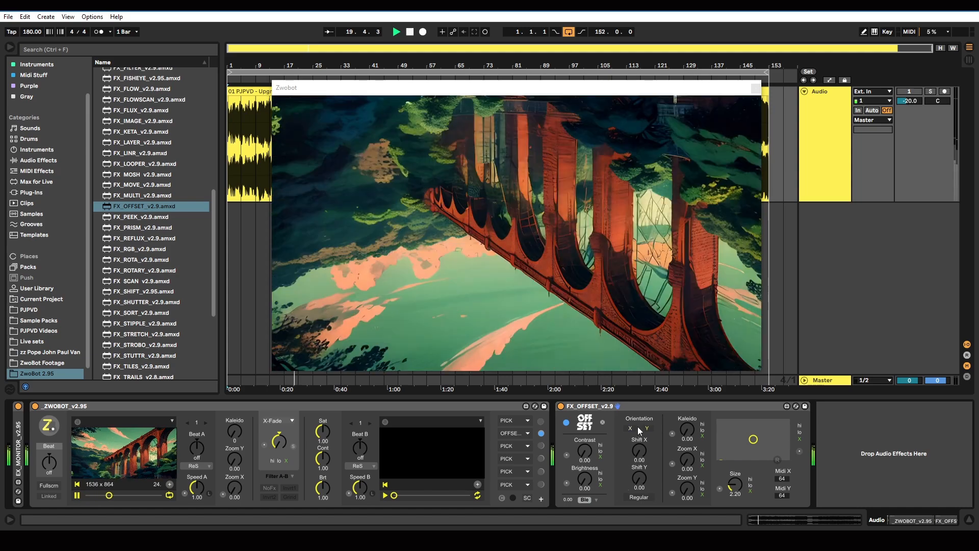
# Try Mirror mode together with the orientation flips, and restore Regular mode with the image upright
pyautogui.click(641, 428)
pyautogui.click(642, 499)
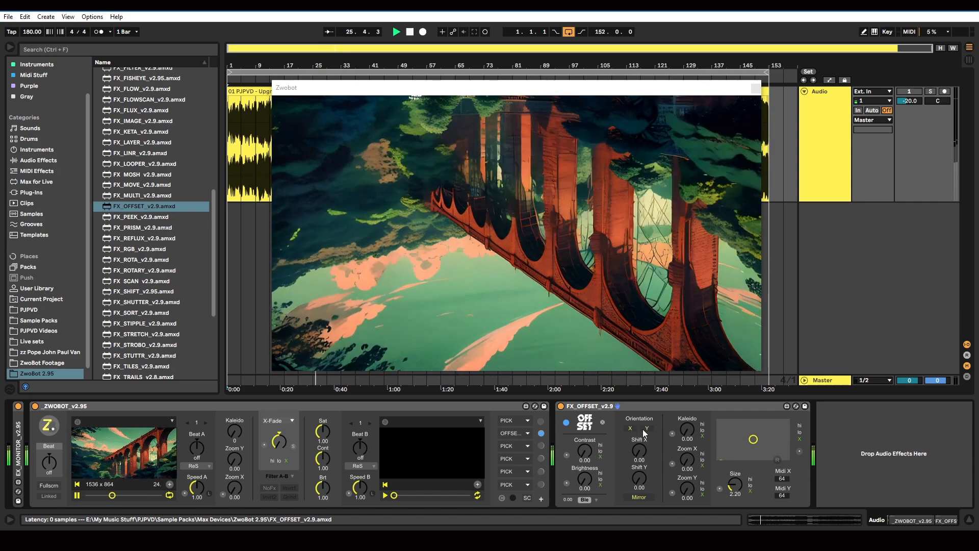
pyautogui.click(639, 497)
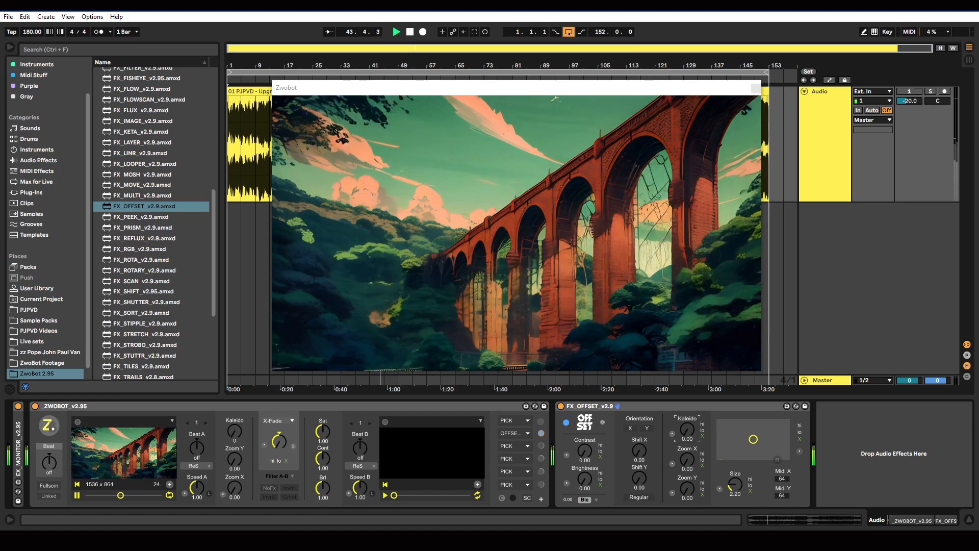
# Try the Kaleido setting on the Offset effect and on the main ZwoBot device
pyautogui.moveTo(688, 431)
pyautogui.mouseDown()
pyautogui.moveTo(687, 339)
pyautogui.moveTo(687, 431)
pyautogui.mouseUp()
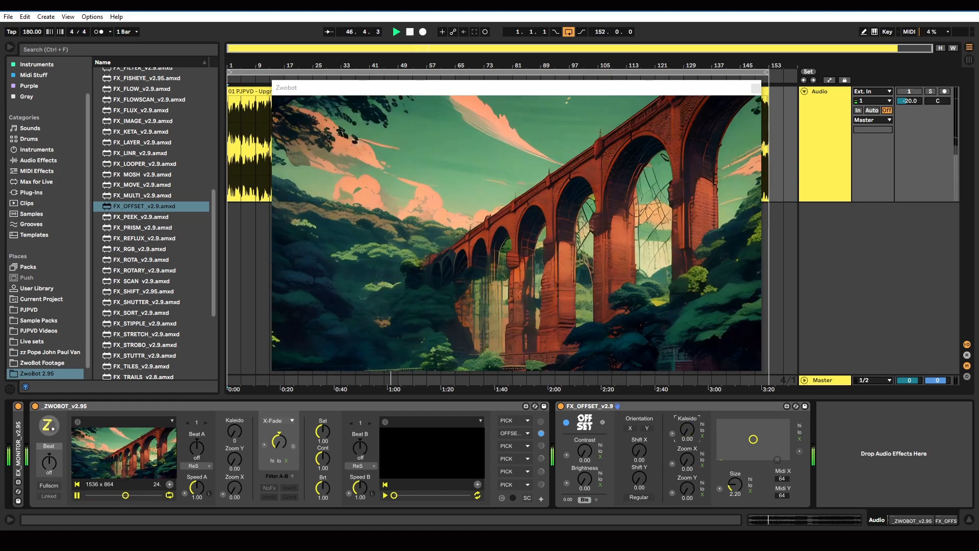
pyautogui.moveTo(234, 431); pyautogui.dragTo(235, 415)
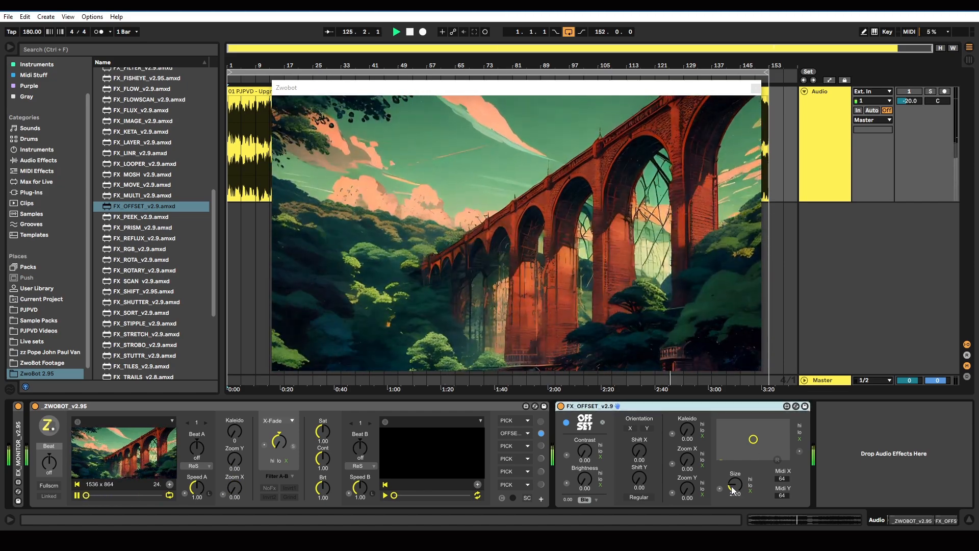
# Try enlarging the image with the Offset effect's Size at 3.24 and higher, and restore it to 2.20
pyautogui.click(731, 485)
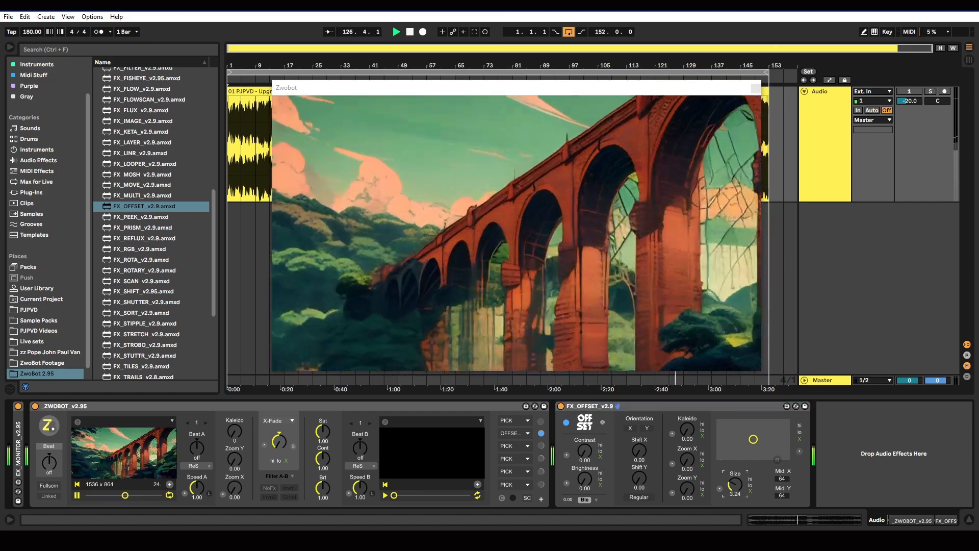
pyautogui.moveTo(731, 485); pyautogui.dragTo(731, 512)
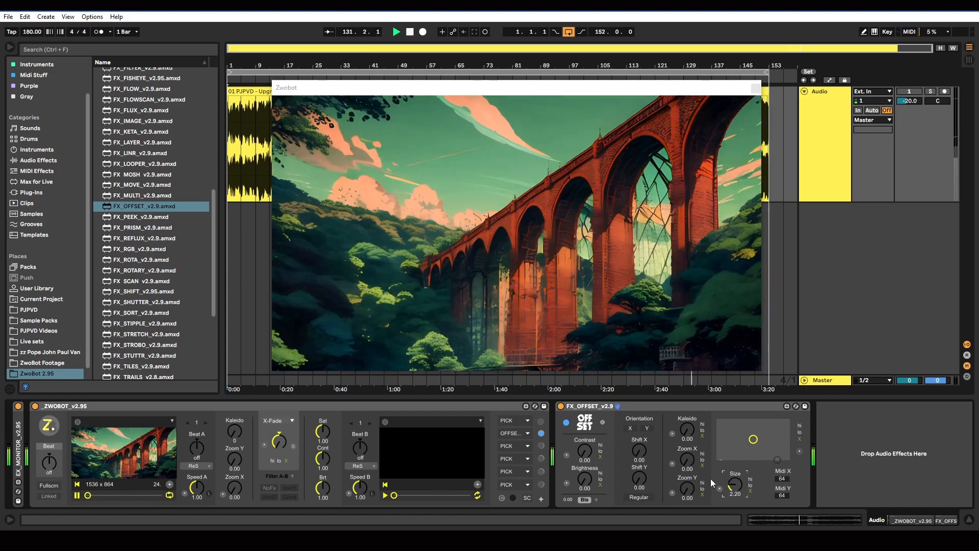
pyautogui.moveTo(688, 465); pyautogui.dragTo(736, 477)
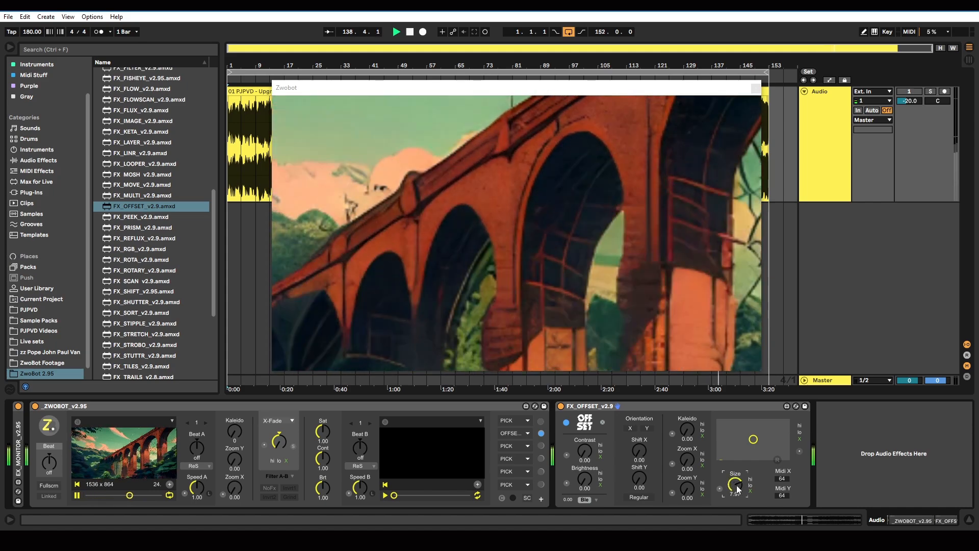
pyautogui.doubleClick(737, 485)
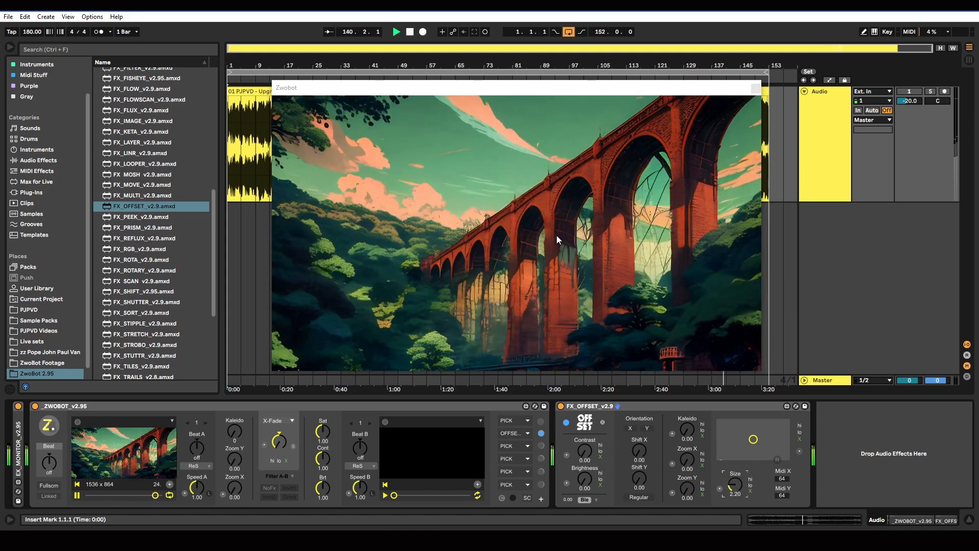
pyautogui.moveTo(731, 485); pyautogui.dragTo(731, 478)
pyautogui.doubleClick(731, 485)
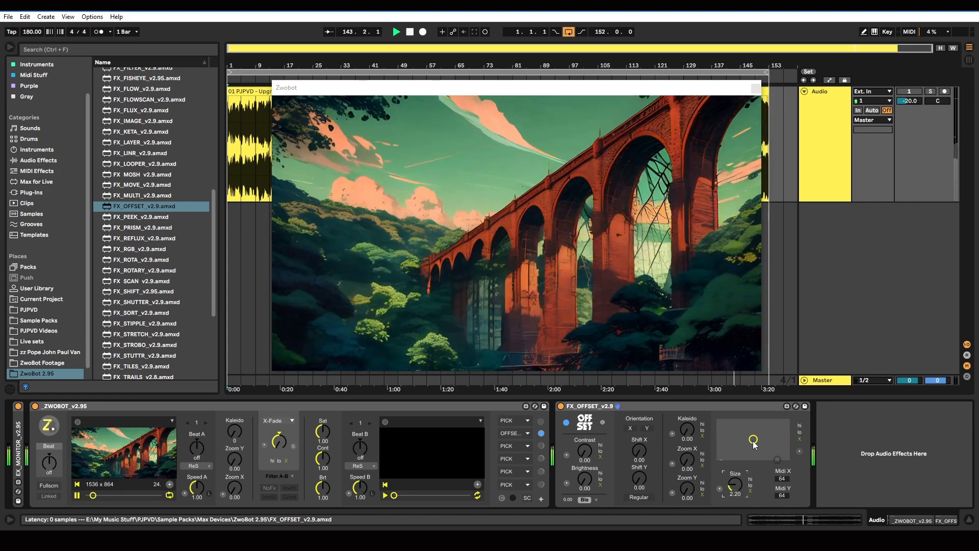
# Try moving the image around with the Offset effect's XY pad, and recenter it at Midi X 64 and Midi Y 64
pyautogui.moveTo(752, 442)
pyautogui.mouseDown()
pyautogui.moveTo(754, 423)
pyautogui.moveTo(772, 441)
pyautogui.moveTo(733, 442)
pyautogui.moveTo(761, 425)
pyautogui.moveTo(755, 439)
pyautogui.mouseUp()
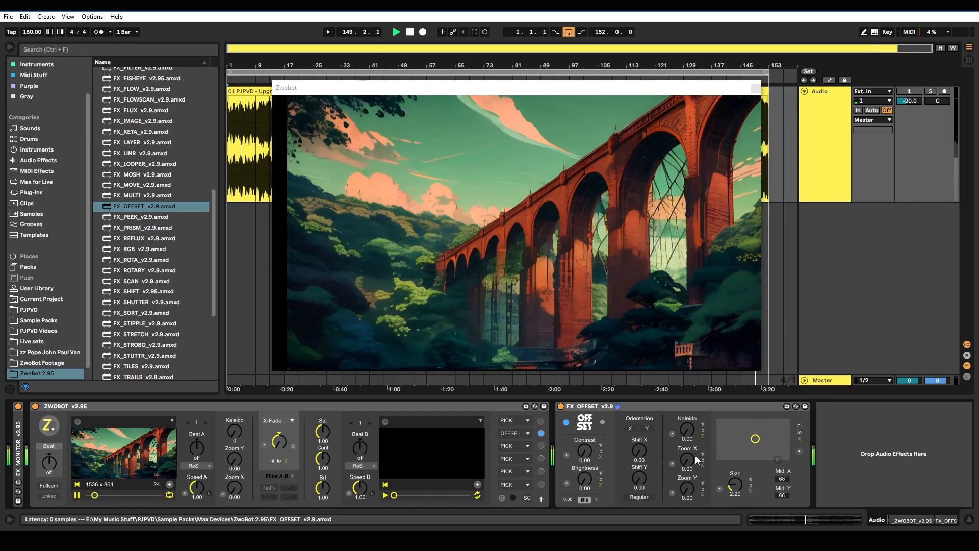
pyautogui.moveTo(641, 449)
pyautogui.mouseDown()
pyautogui.moveTo(640, 420)
pyautogui.moveTo(640, 449)
pyautogui.mouseUp()
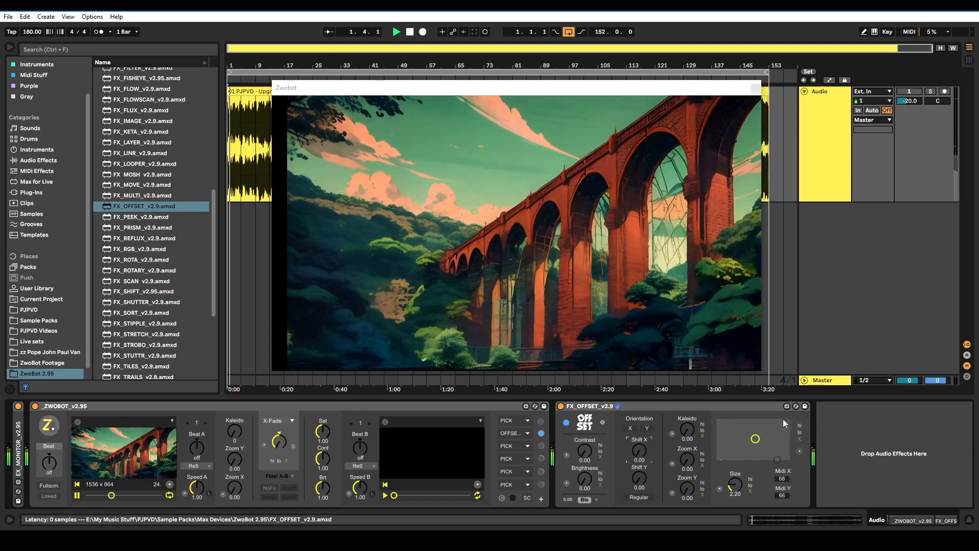
pyautogui.moveTo(755, 438); pyautogui.dragTo(707, 430)
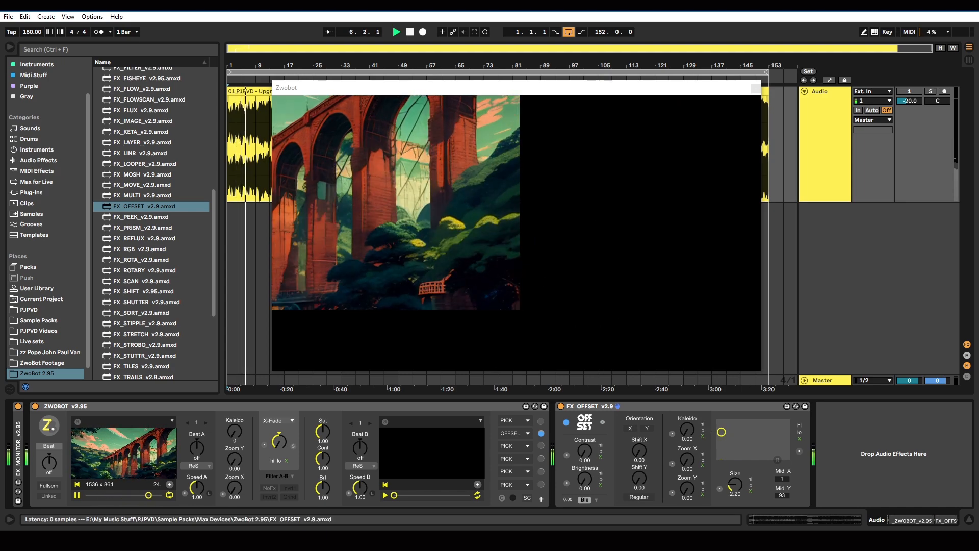
pyautogui.moveTo(721, 432)
pyautogui.mouseDown()
pyautogui.moveTo(775, 429)
pyautogui.moveTo(729, 433)
pyautogui.moveTo(747, 426)
pyautogui.moveTo(731, 439)
pyautogui.mouseUp()
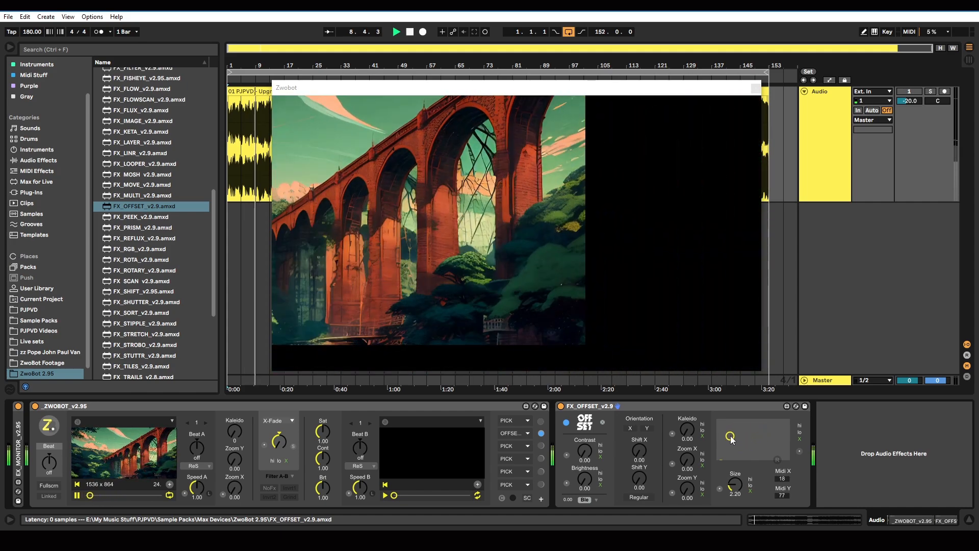
pyautogui.click(778, 460)
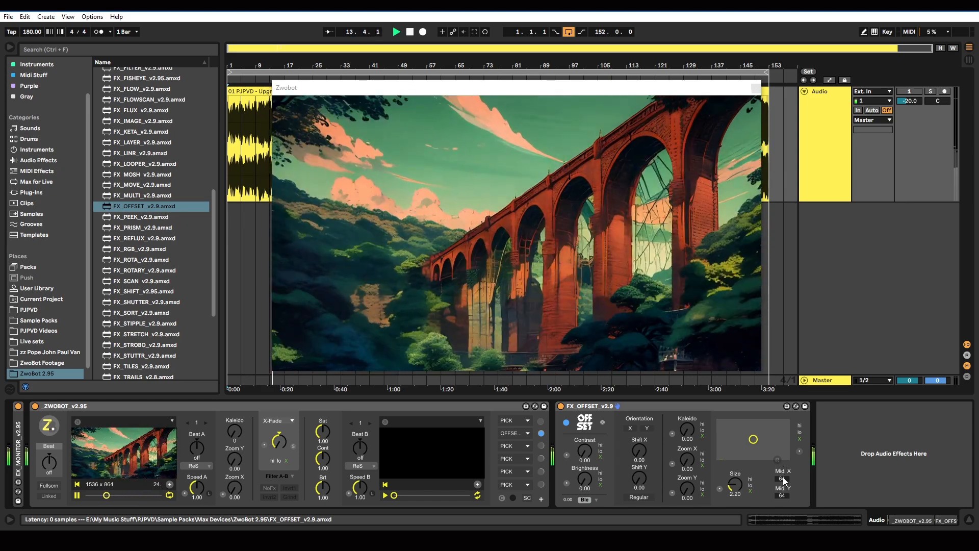
# Try shifting the image with the Offset effect's Midi X and Midi Y values, and return both to 64
pyautogui.moveTo(783, 479)
pyautogui.mouseDown()
pyautogui.moveTo(783, 492)
pyautogui.moveTo(782, 457)
pyautogui.moveTo(782, 503)
pyautogui.moveTo(782, 448)
pyautogui.moveTo(782, 487)
pyautogui.moveTo(782, 470)
pyautogui.mouseUp()
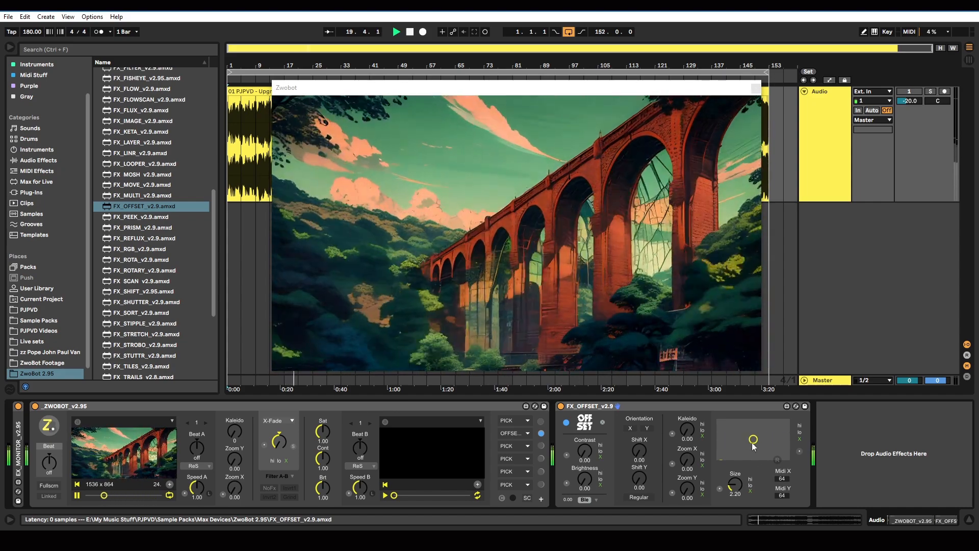
pyautogui.moveTo(782, 496)
pyautogui.mouseDown()
pyautogui.moveTo(782, 474)
pyautogui.moveTo(782, 510)
pyautogui.mouseUp()
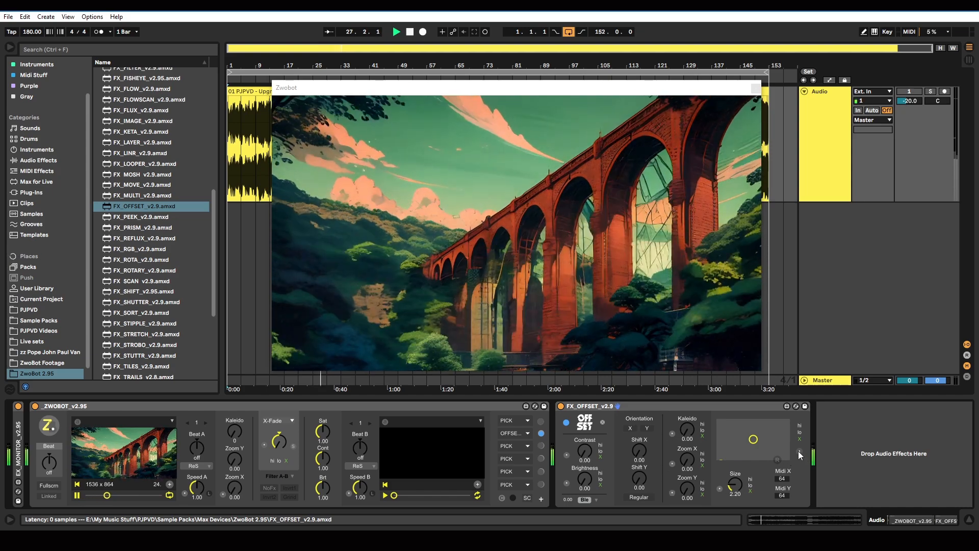
# Try beat modulation on the Offset effect's Contrast, Brightness, Kaleido, Zoom X, Size and XY pad, with ZwoBot's Beat at 1/4n
pyautogui.click(567, 454)
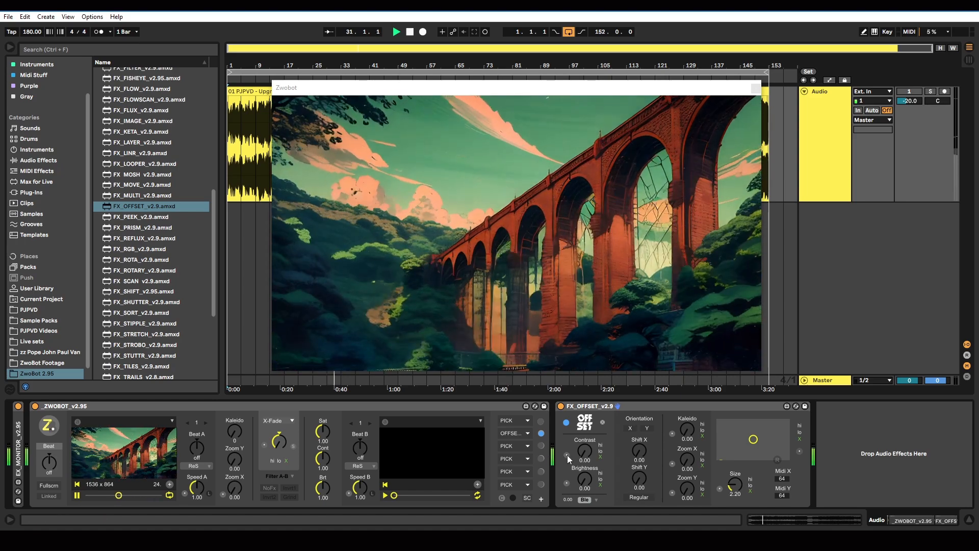
pyautogui.click(567, 483)
pyautogui.click(672, 463)
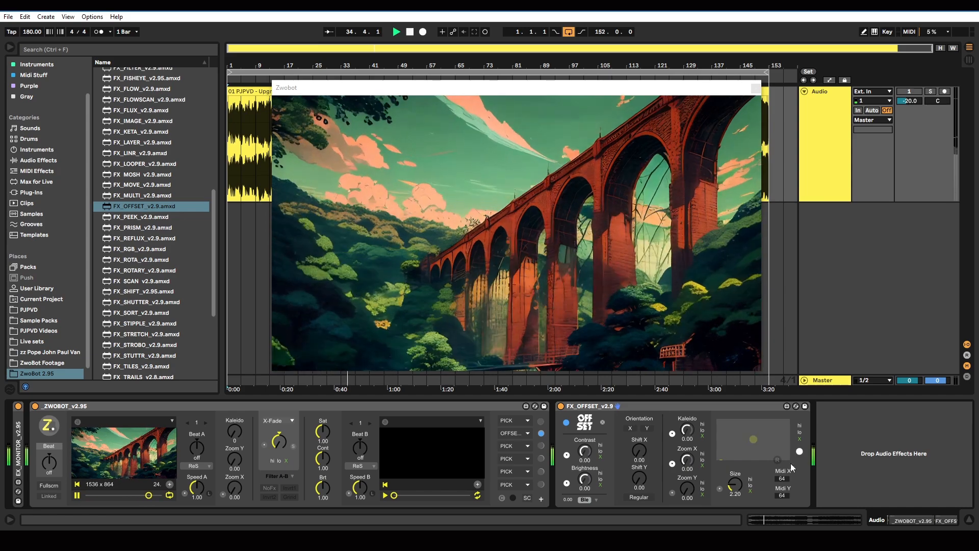
pyautogui.click(719, 489)
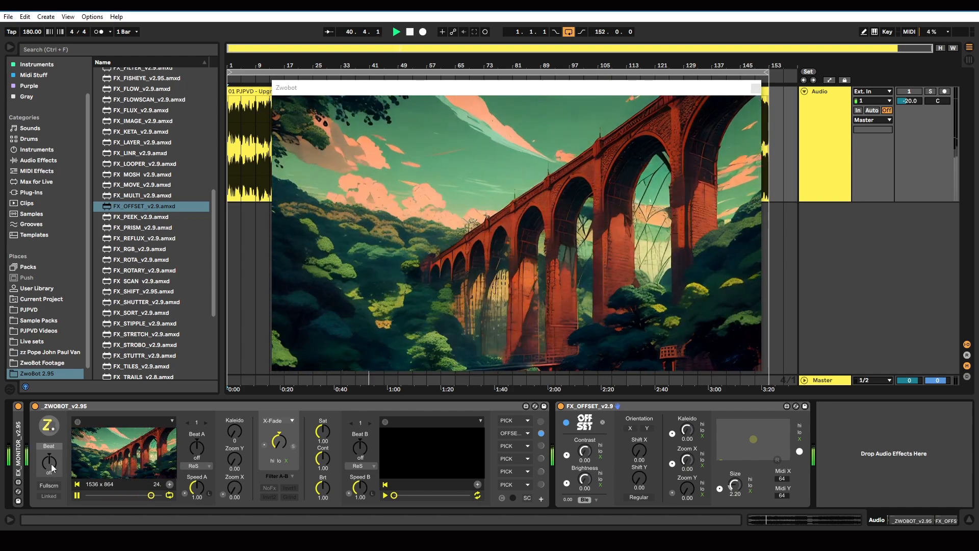
pyautogui.moveTo(50, 463); pyautogui.dragTo(50, 453)
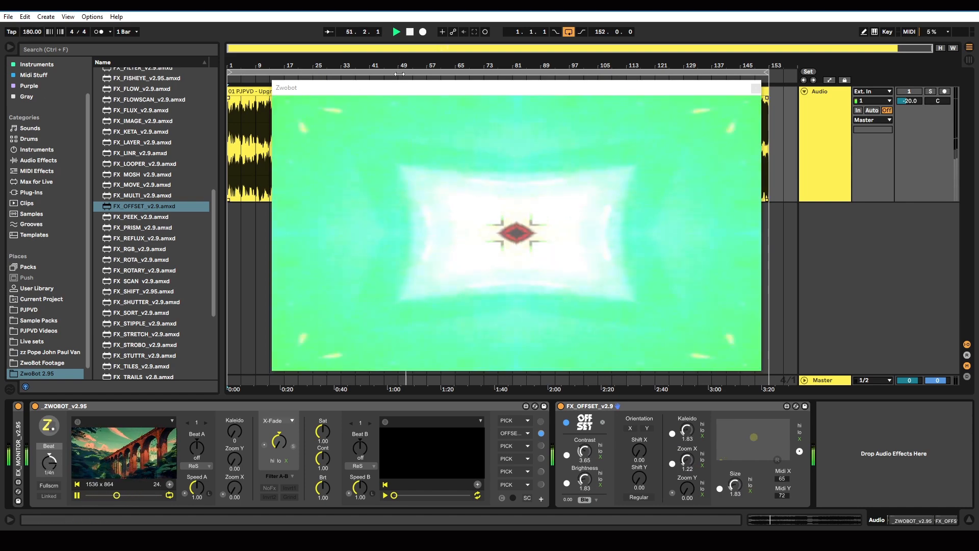
# Move the Zwobot video window slightly and unmute the Audio track
pyautogui.click(409, 32)
pyautogui.click(397, 31)
pyautogui.moveTo(305, 92)
pyautogui.mouseDown()
pyautogui.moveTo(289, 119)
pyautogui.moveTo(301, 88)
pyautogui.mouseUp()
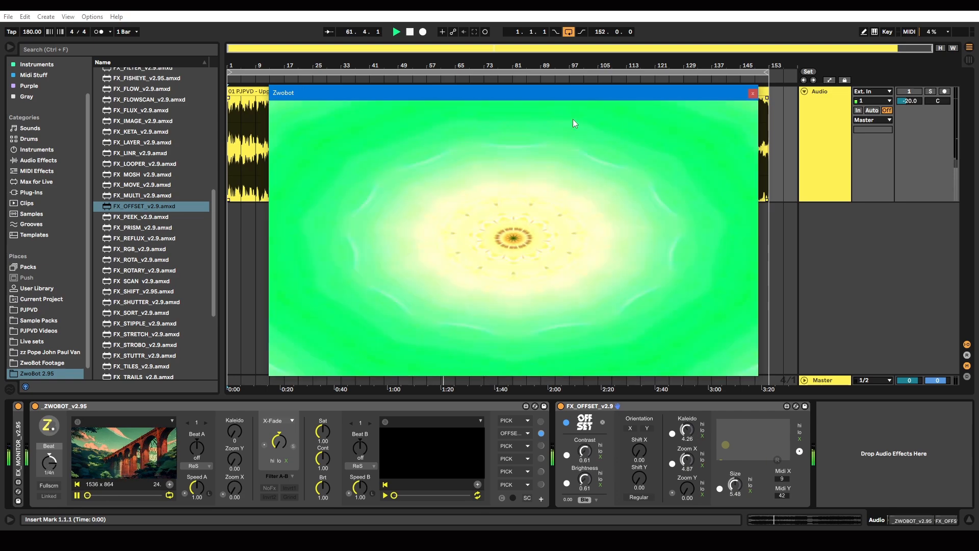
pyautogui.click(910, 91)
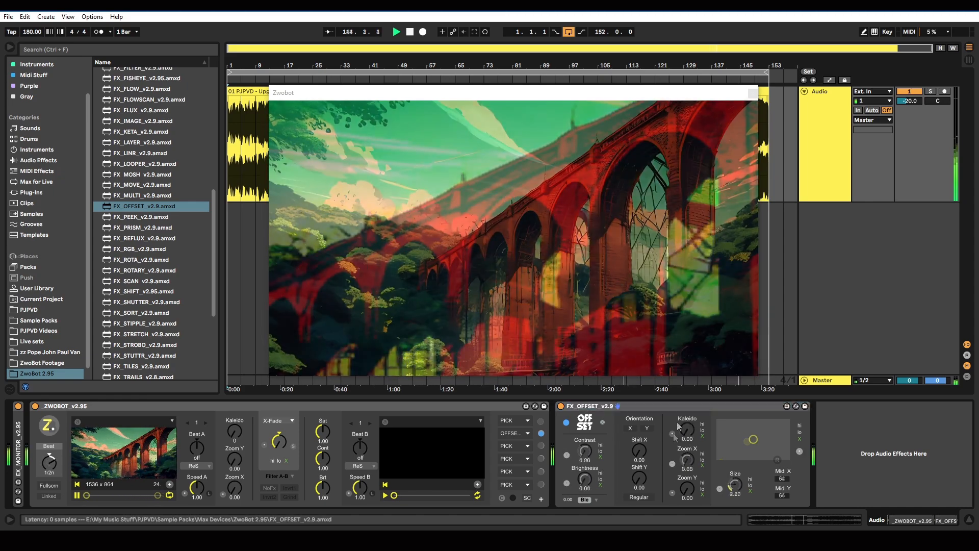
# Try driving the Offset effect's Kaleido and Zoom X from the audio, using lo for Kaleido, and switch the audio response off
pyautogui.click(702, 431)
pyautogui.moveTo(688, 431)
pyautogui.mouseDown()
pyautogui.moveTo(687, 459)
pyautogui.moveTo(687, 407)
pyautogui.moveTo(688, 433)
pyautogui.mouseUp()
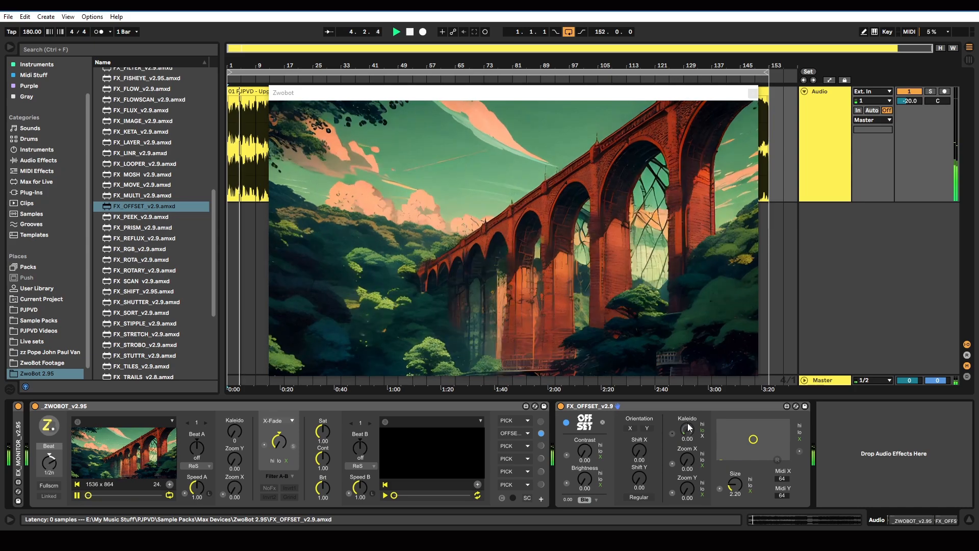
pyautogui.moveTo(687, 424); pyautogui.dragTo(687, 417)
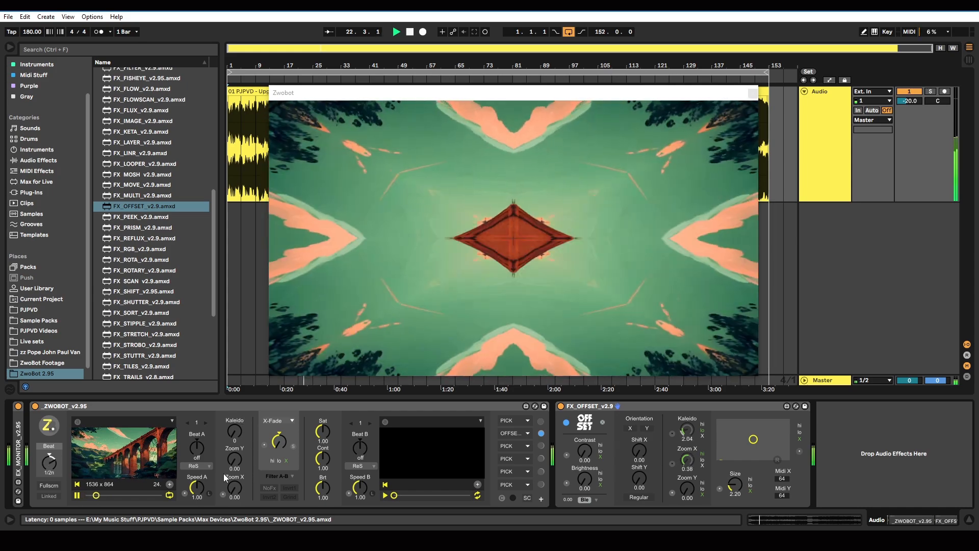
pyautogui.click(703, 436)
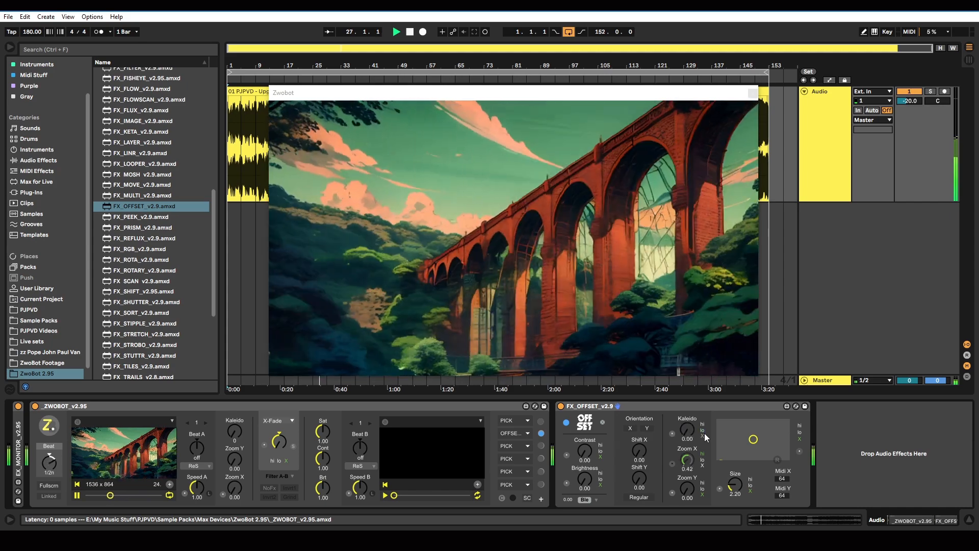
pyautogui.click(702, 465)
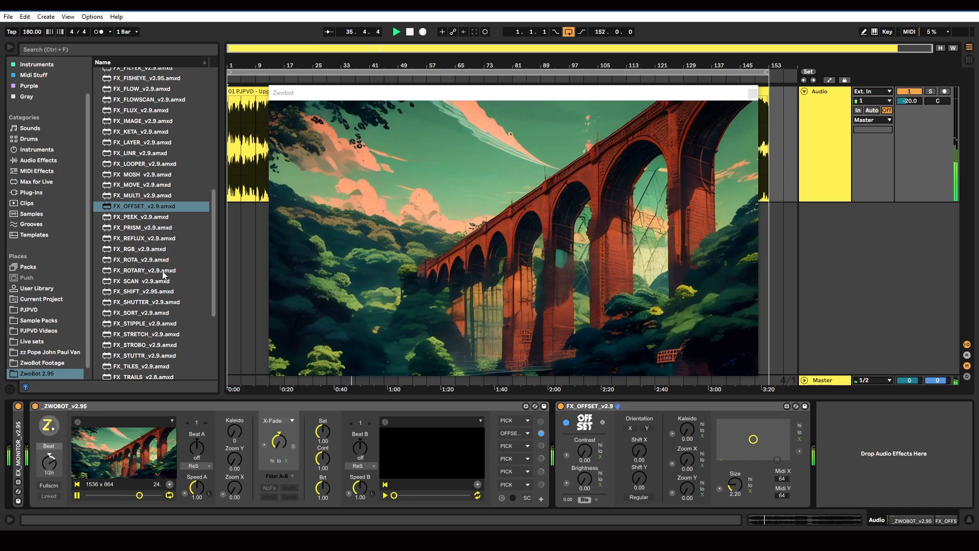
# Add the FX_STIPPLE_v2.9 device from the ZwoBot 2.95 folder after FX_OFFSET in the device chain
pyautogui.scroll(-2, 162, 271)
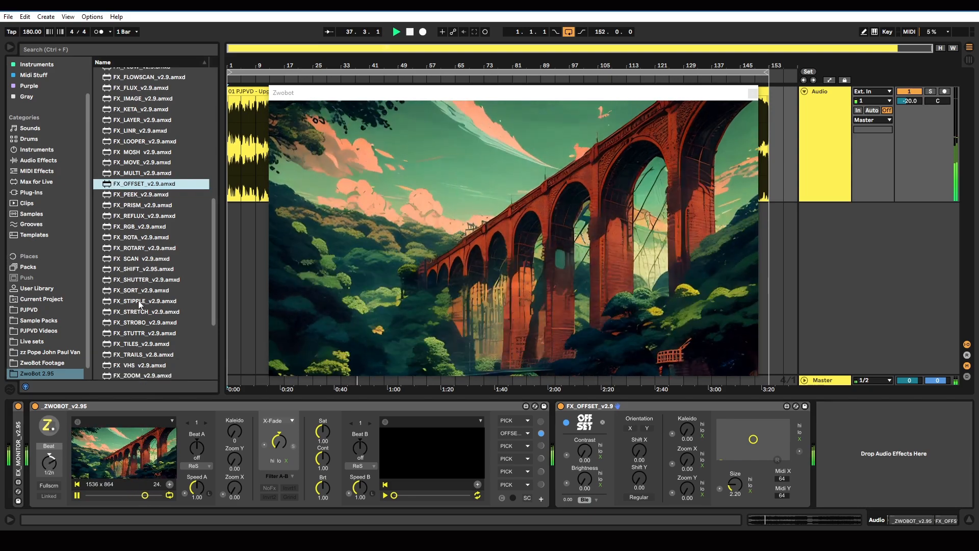
pyautogui.scroll(10, 140, 303)
pyautogui.scroll(-7, 142, 309)
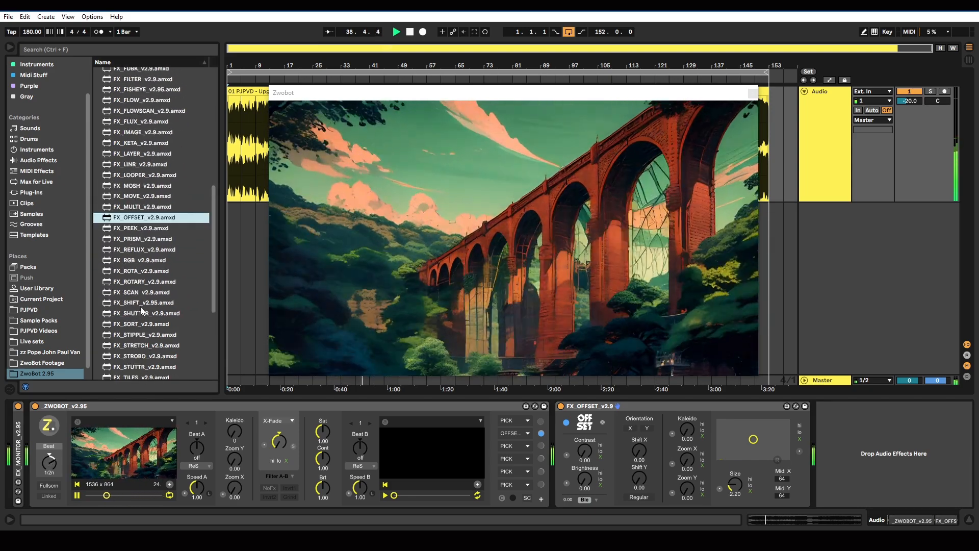
pyautogui.scroll(-13, 142, 311)
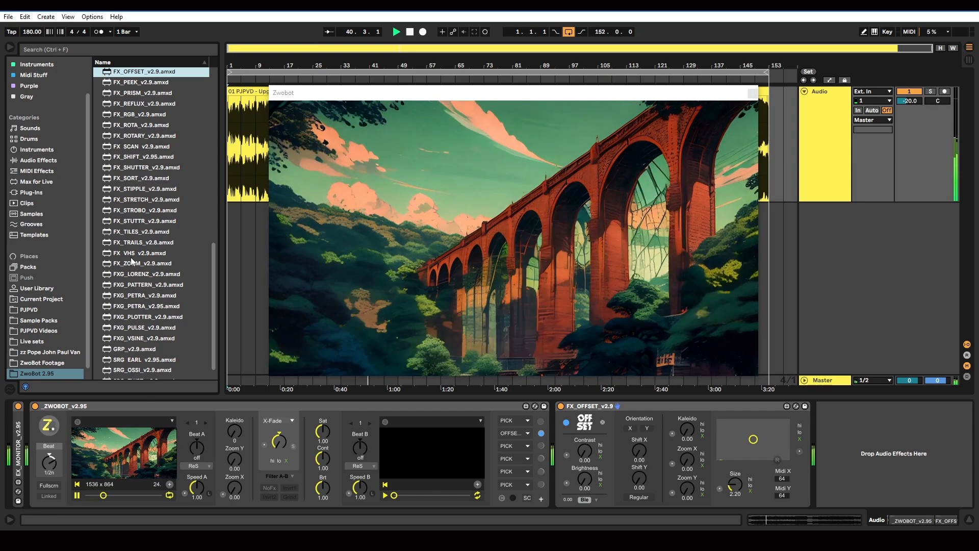
pyautogui.scroll(6, 135, 226)
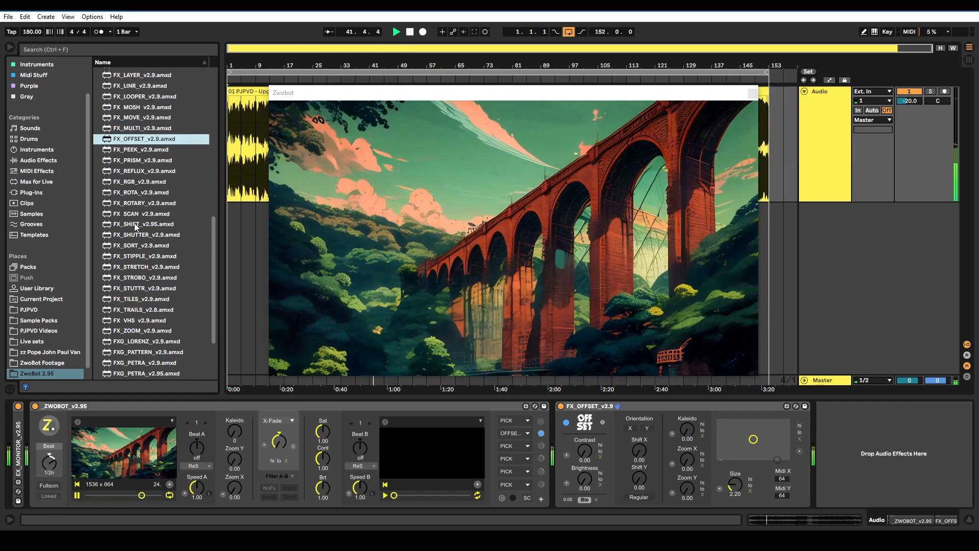
pyautogui.moveTo(130, 255); pyautogui.dragTo(841, 434)
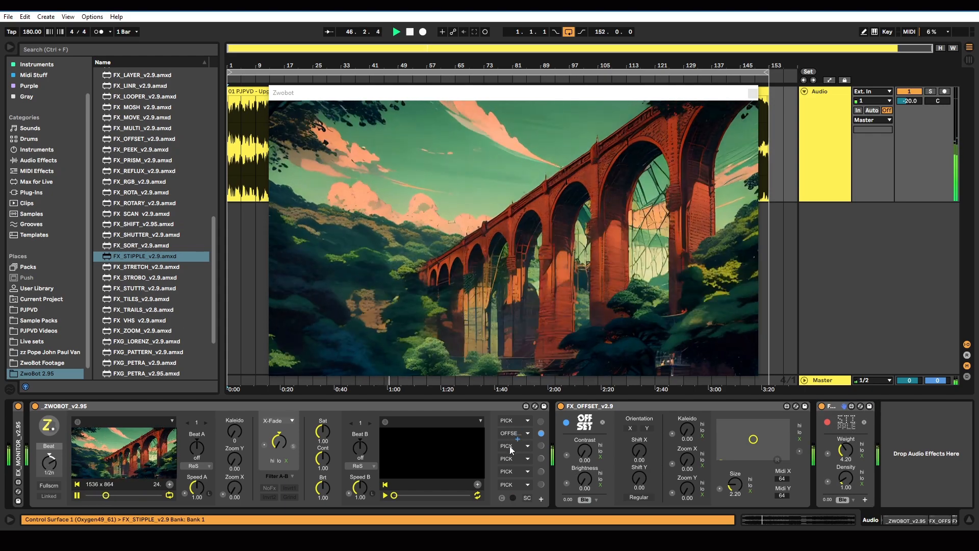
# Put Stipple in ZwoBot's second effect slot and Offset in the fourth, and set Stipple's Weight to 3.90 and Density to 11.00
pyautogui.moveTo(509, 446); pyautogui.dragTo(511, 459)
pyautogui.click(527, 434)
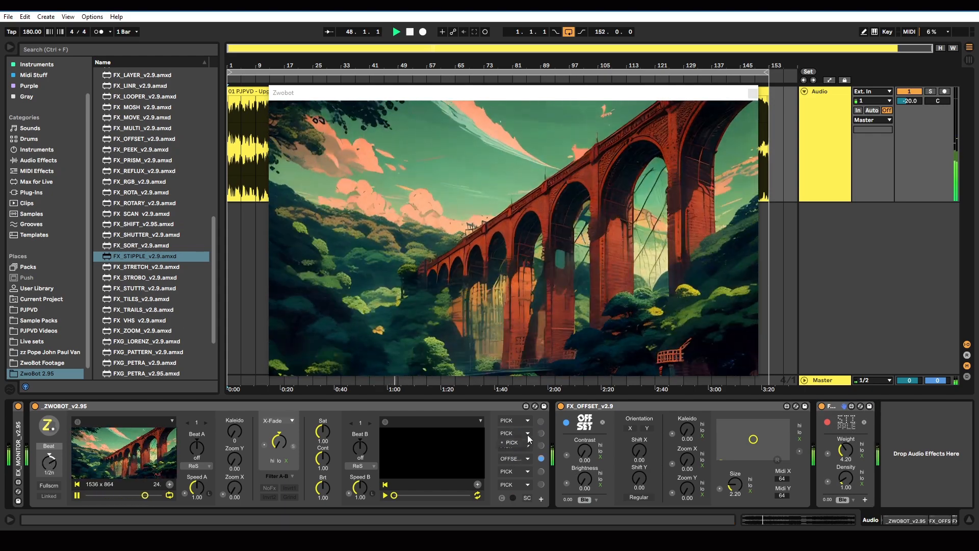
pyautogui.click(865, 423)
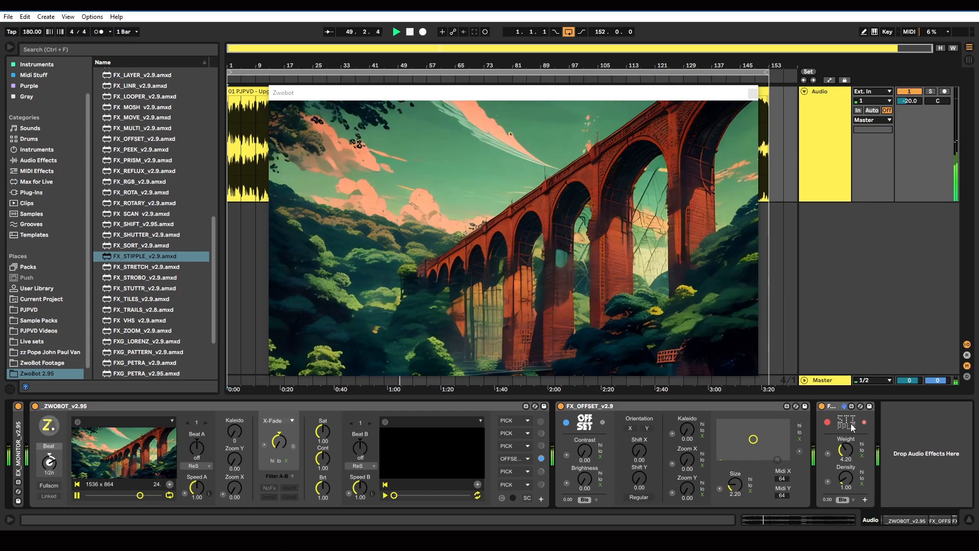
pyautogui.click(540, 434)
pyautogui.moveTo(845, 453); pyautogui.dragTo(845, 458)
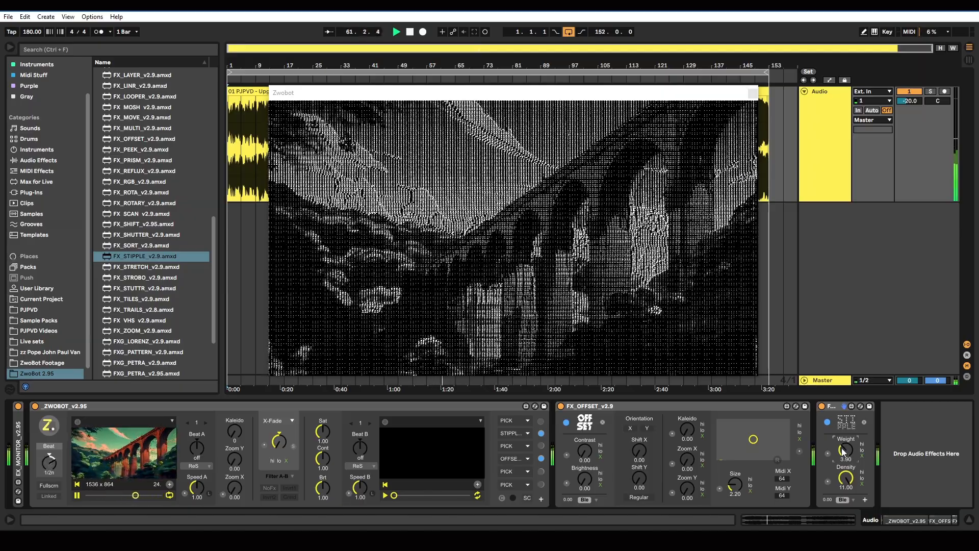
# Add the FX_ABC_v2.9 text device after the Stipple effect in the device chain
pyautogui.scroll(1, 155, 293)
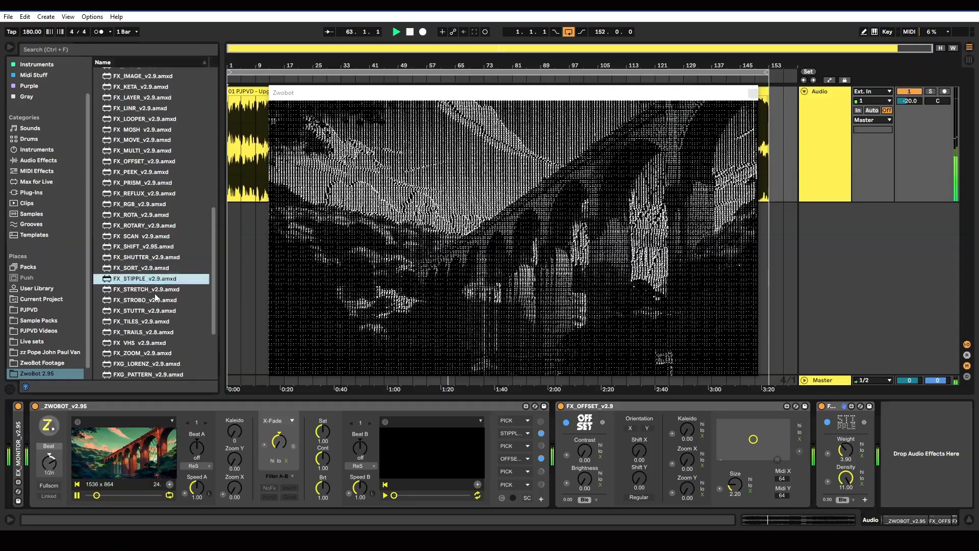
pyautogui.scroll(-5, 155, 293)
pyautogui.scroll(4, 155, 293)
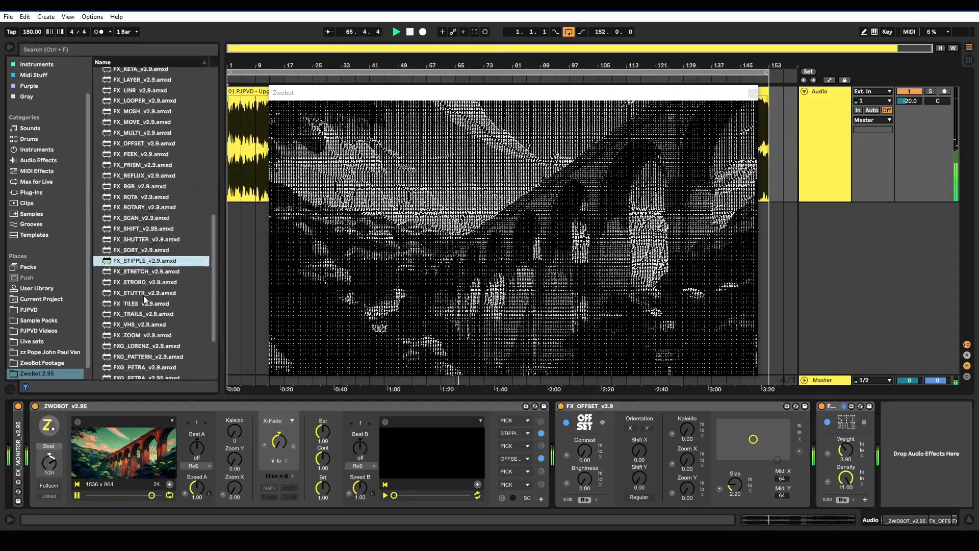
pyautogui.scroll(15, 145, 300)
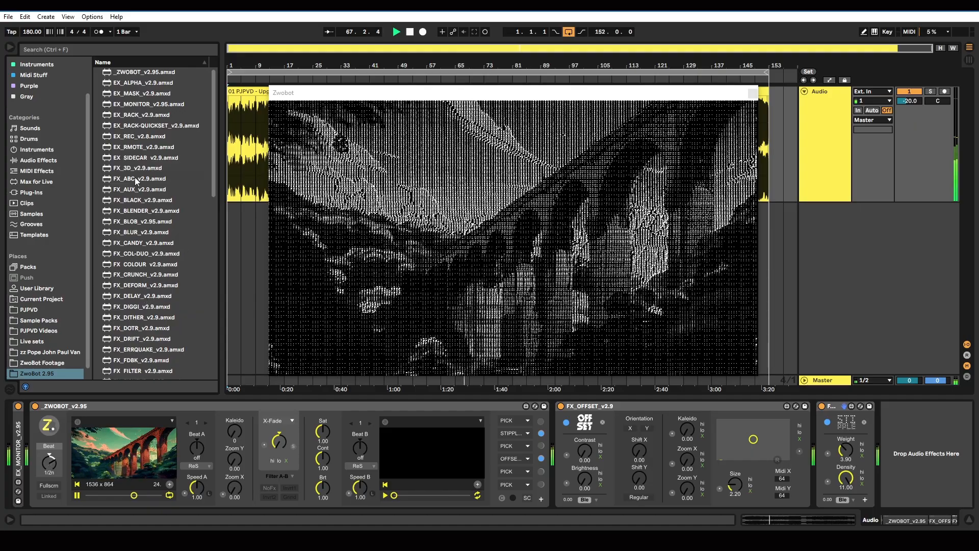
pyautogui.moveTo(135, 176); pyautogui.dragTo(905, 443)
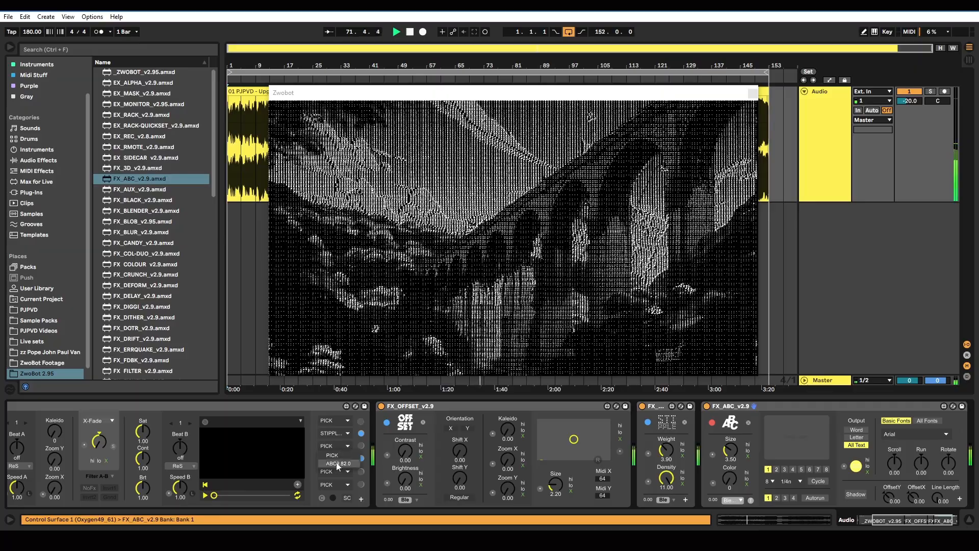
# Overlay the text "hello" at Size 2.81 with ABC in ZwoBot's first effect slot, and collapse the ABC device
pyautogui.click(337, 464)
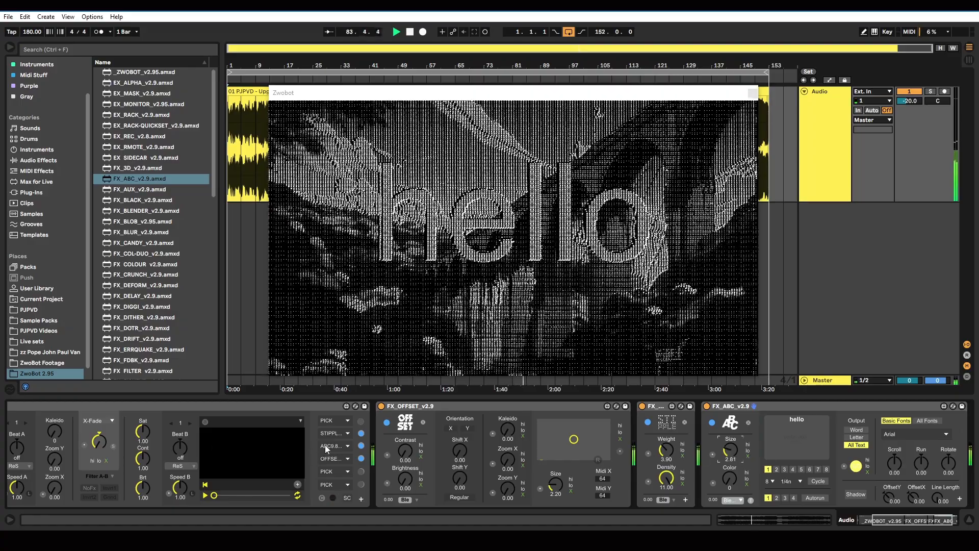
pyautogui.moveTo(325, 446); pyautogui.dragTo(330, 421)
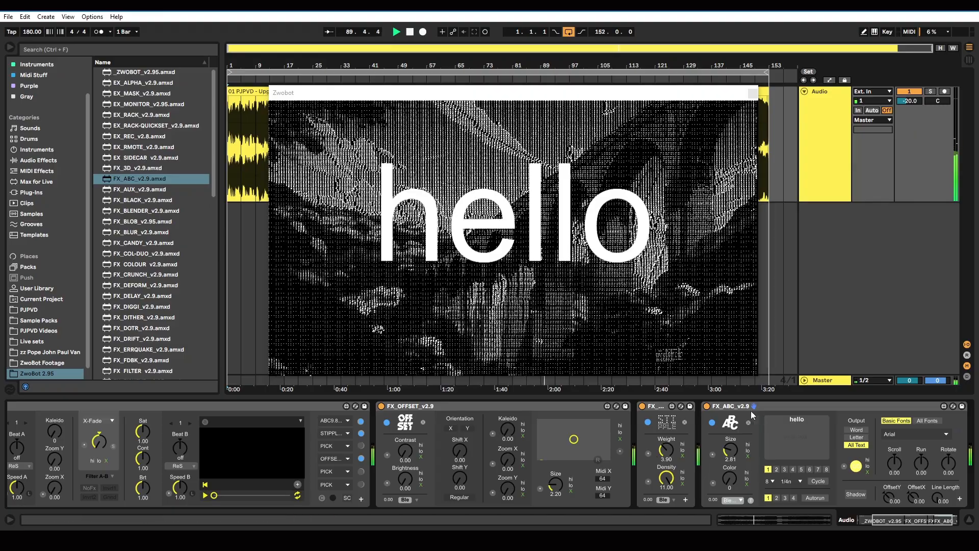
pyautogui.doubleClick(737, 406)
# Try the main ZwoBot device's Kaleido at 2 on the combined image and text, and reset it to 0
pyautogui.scroll(5, 235, 431)
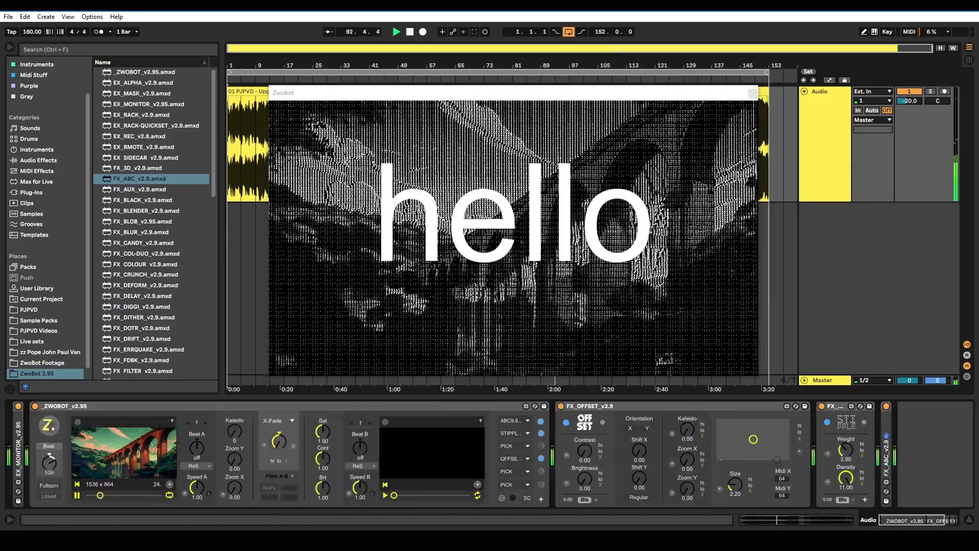
pyautogui.moveTo(234, 430); pyautogui.dragTo(234, 424)
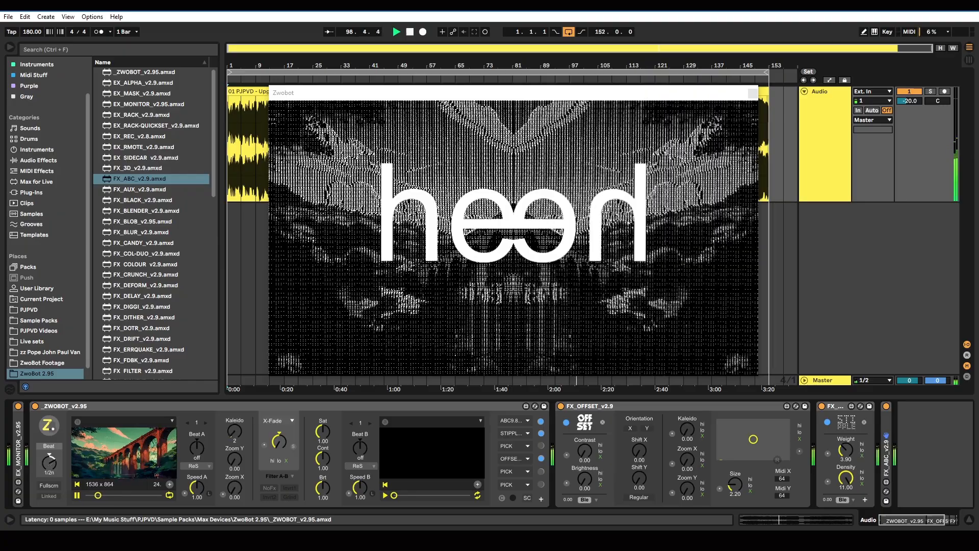
pyautogui.doubleClick(233, 433)
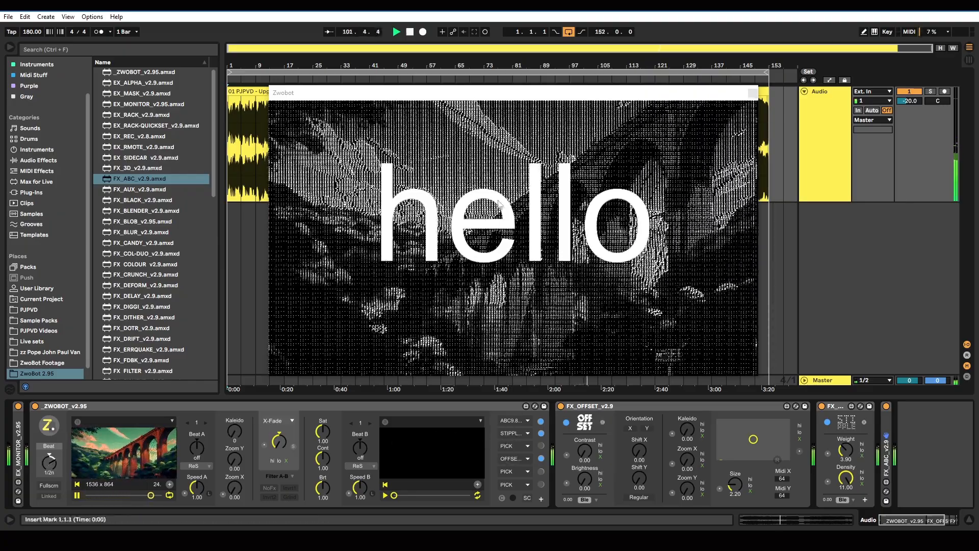
# Mirror the background behind the text with the Offset effect's Kaleido, trying 0.44 and settling on 0.88
pyautogui.click(614, 407)
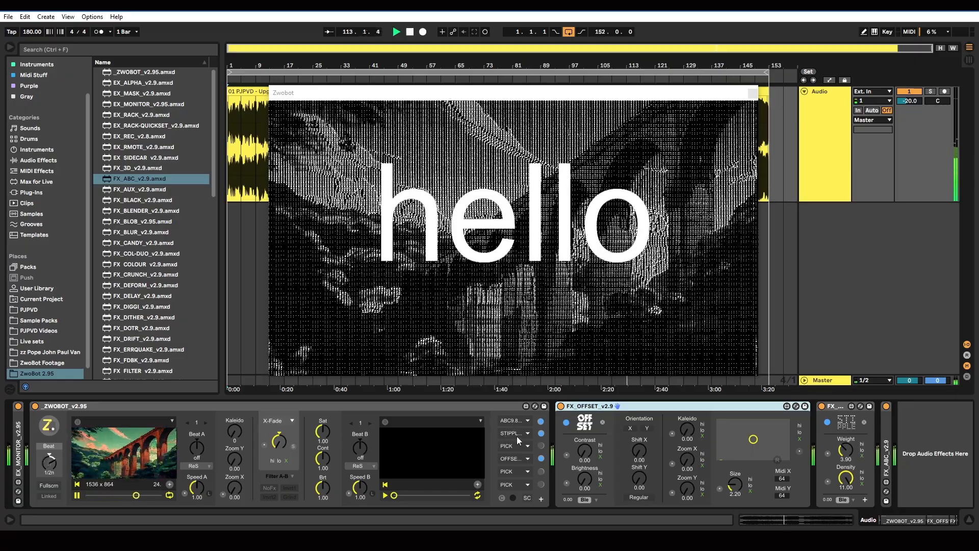
pyautogui.click(689, 430)
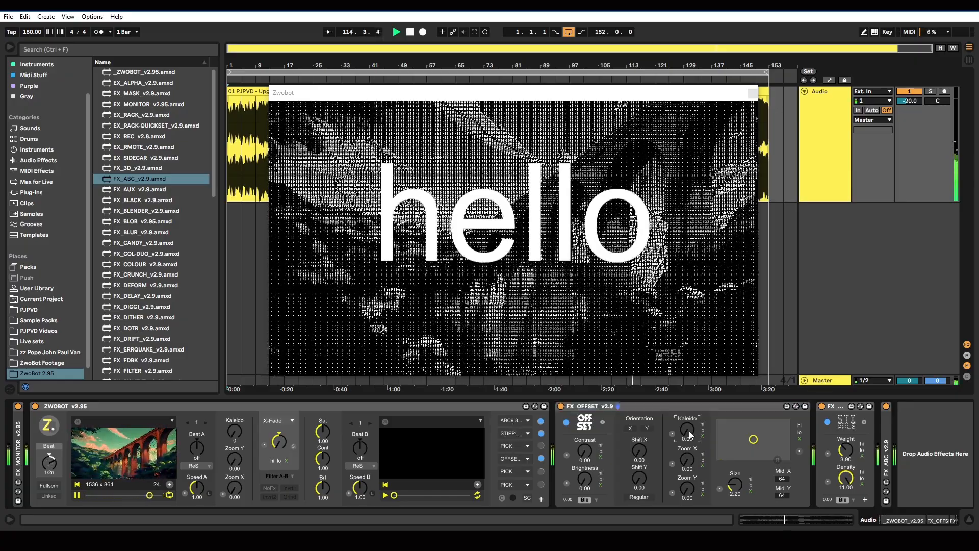
pyautogui.moveTo(690, 430); pyautogui.dragTo(689, 427)
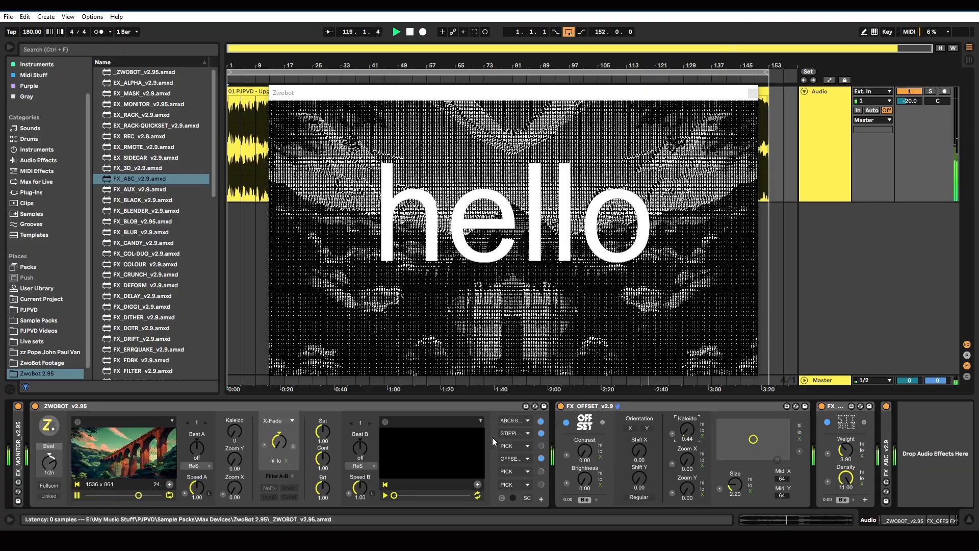
pyautogui.moveTo(690, 439); pyautogui.dragTo(691, 440)
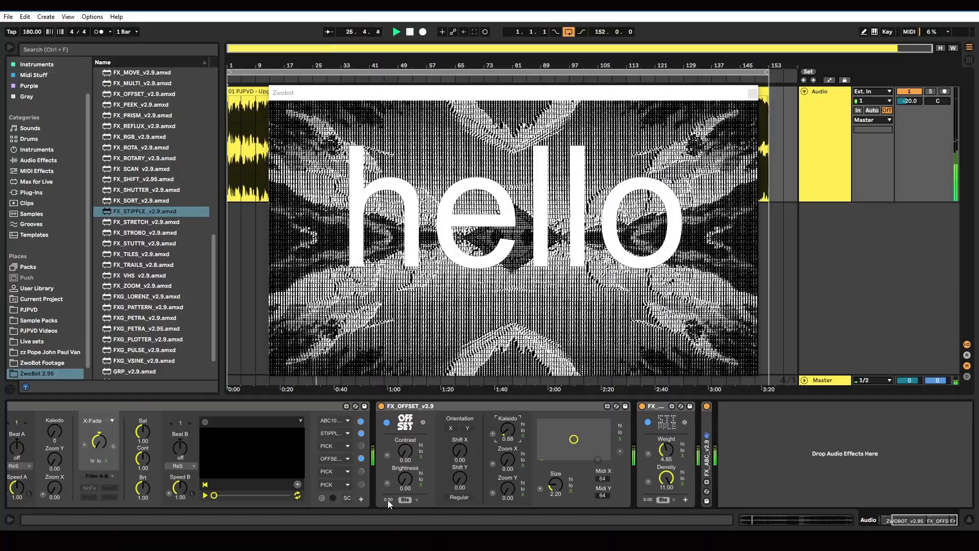
# Try the Offset effect's blend amount, and switch off the FX_STIPPLE and FX_ABC devices
pyautogui.moveTo(387, 499)
pyautogui.mouseDown()
pyautogui.moveTo(388, 474)
pyautogui.moveTo(391, 505)
pyautogui.mouseUp()
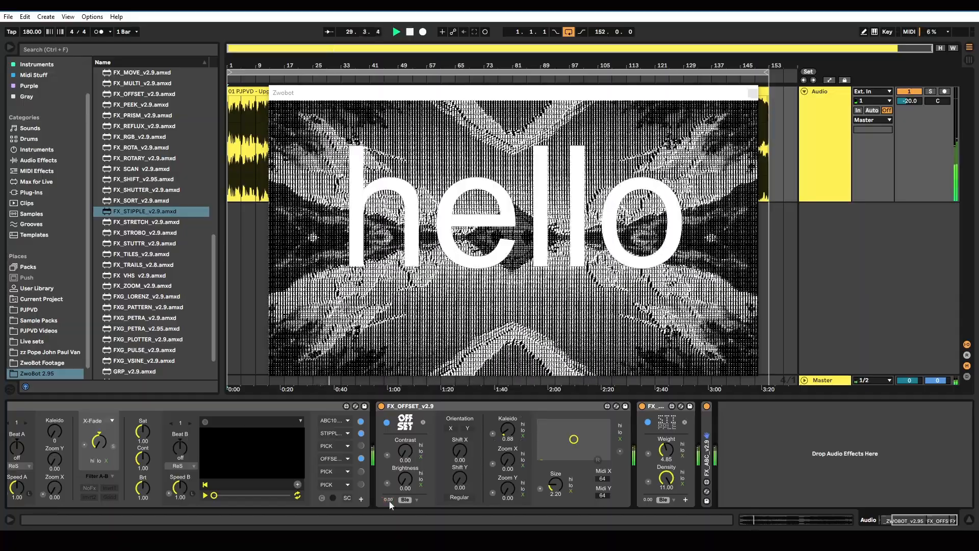
pyautogui.click(642, 407)
pyautogui.click(706, 407)
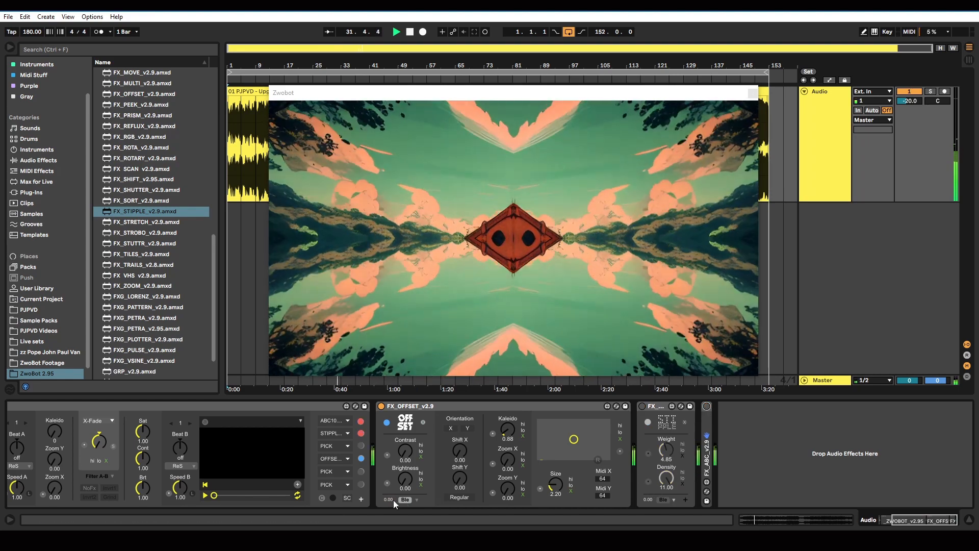
# Shift the mirrored image with the Offset effect's Shift X at 0.64 and Shift Y at 0.31
pyautogui.moveTo(387, 500)
pyautogui.mouseDown()
pyautogui.moveTo(387, 480)
pyautogui.moveTo(390, 505)
pyautogui.mouseUp()
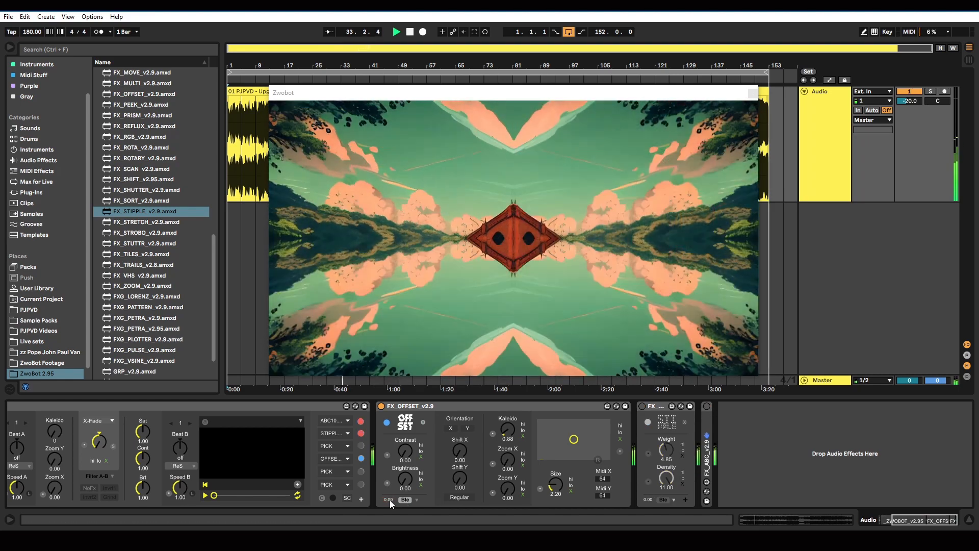
pyautogui.moveTo(470, 452); pyautogui.dragTo(470, 431)
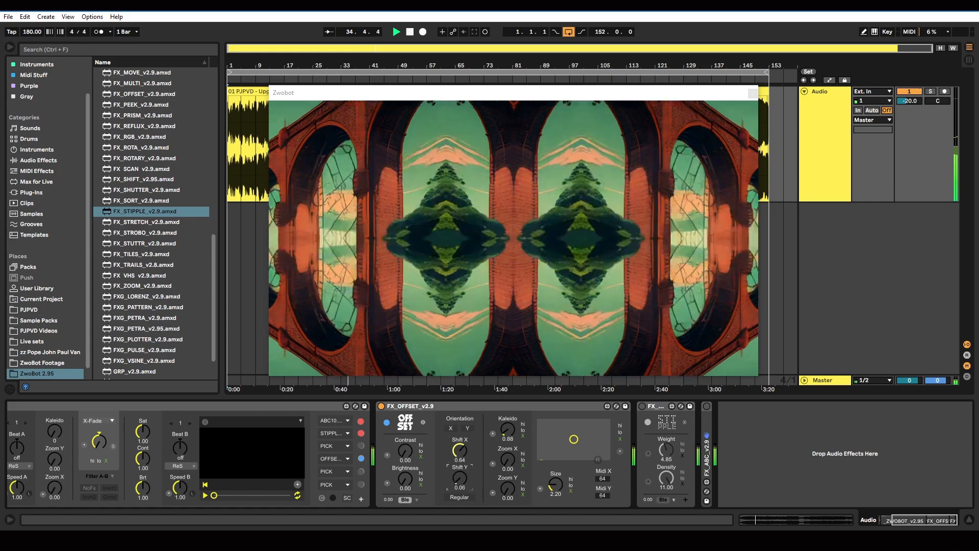
pyautogui.moveTo(459, 478); pyautogui.dragTo(459, 465)
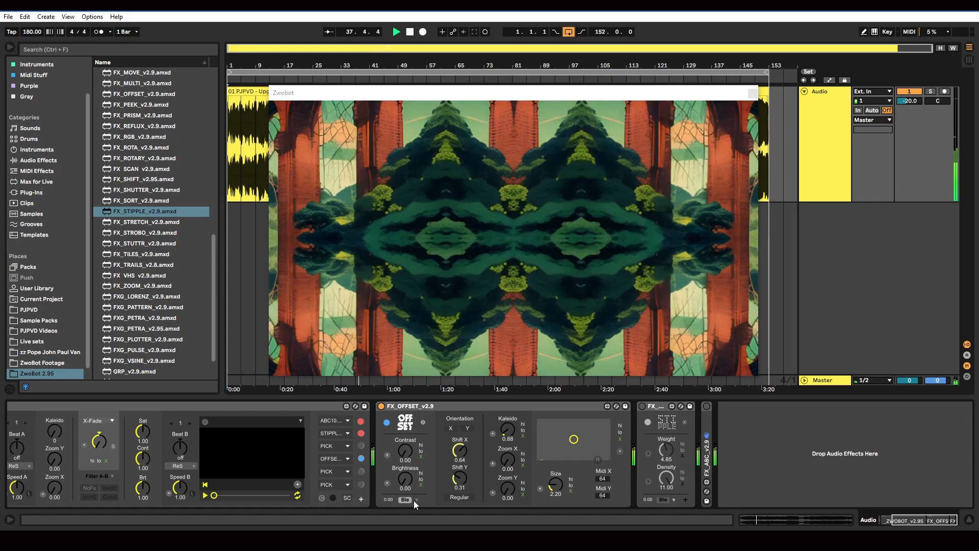
# Try the Offset effect's blend modes Mul, Ove and Col on the shifted image
pyautogui.click(414, 500)
pyautogui.click(408, 476)
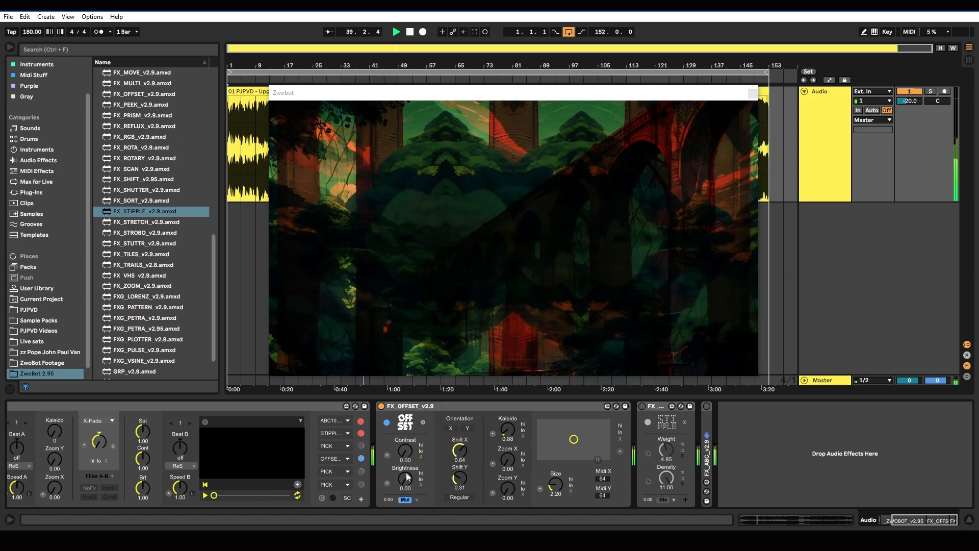
pyautogui.press('Down')
pyautogui.press('Down')
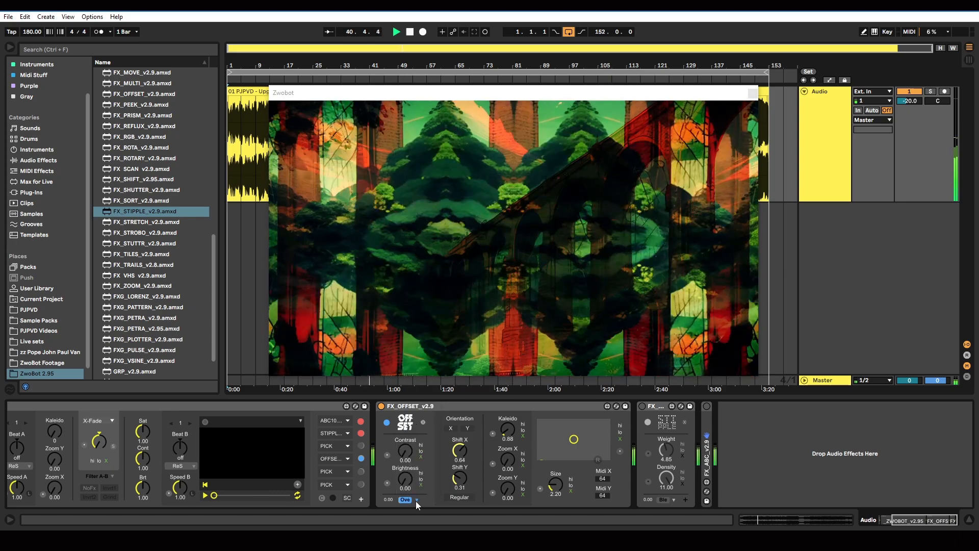
pyautogui.click(415, 500)
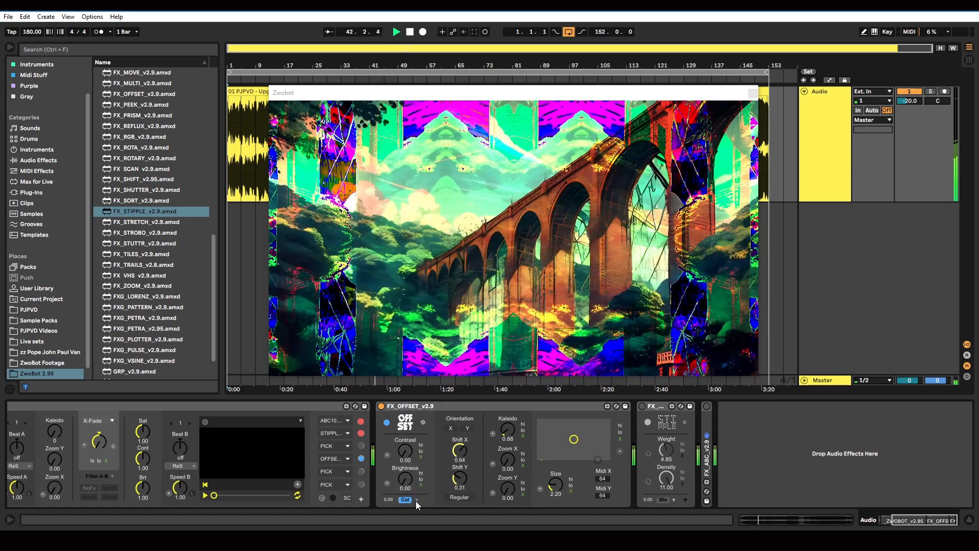
# Set the Offset effect's Shift X to 0.38, Shift Y to 0.43 and Zoom X to 6.58, and try further blend modes including Pin and Alp
pyautogui.moveTo(460, 478); pyautogui.dragTo(459, 459)
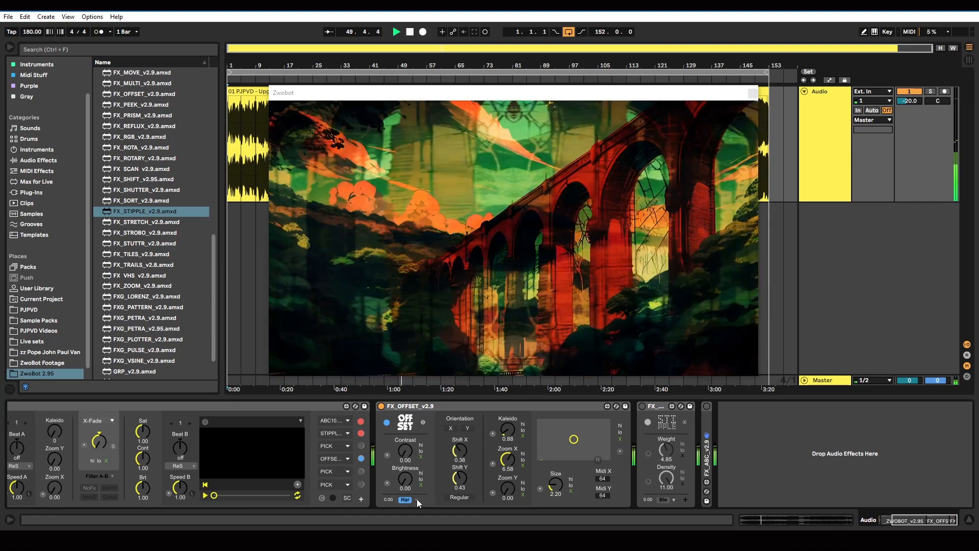
pyautogui.click(417, 499)
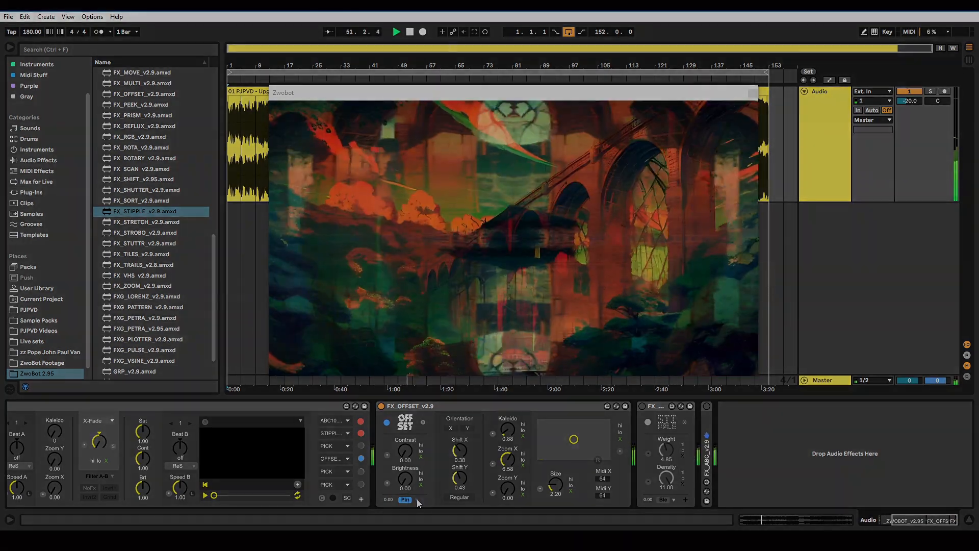
pyautogui.click(417, 498)
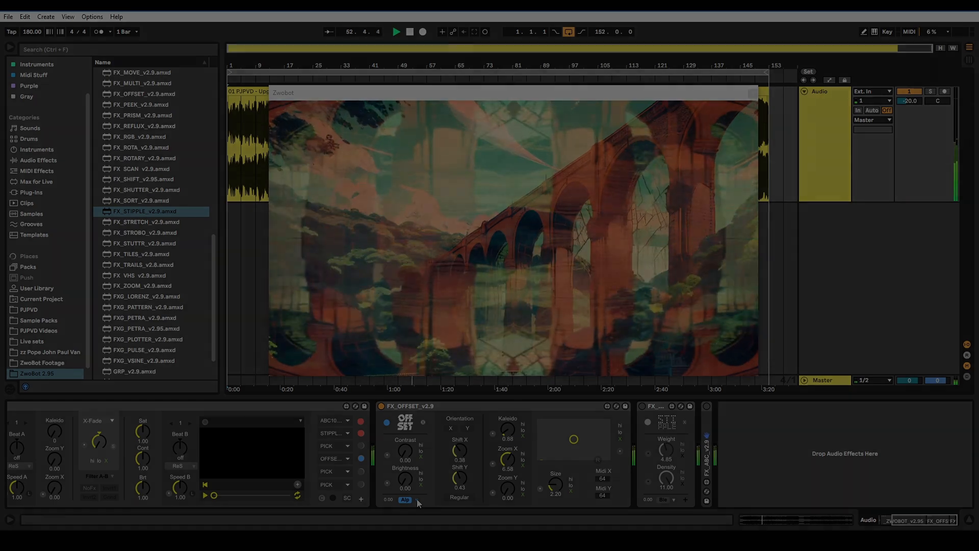
pyautogui.click(417, 499)
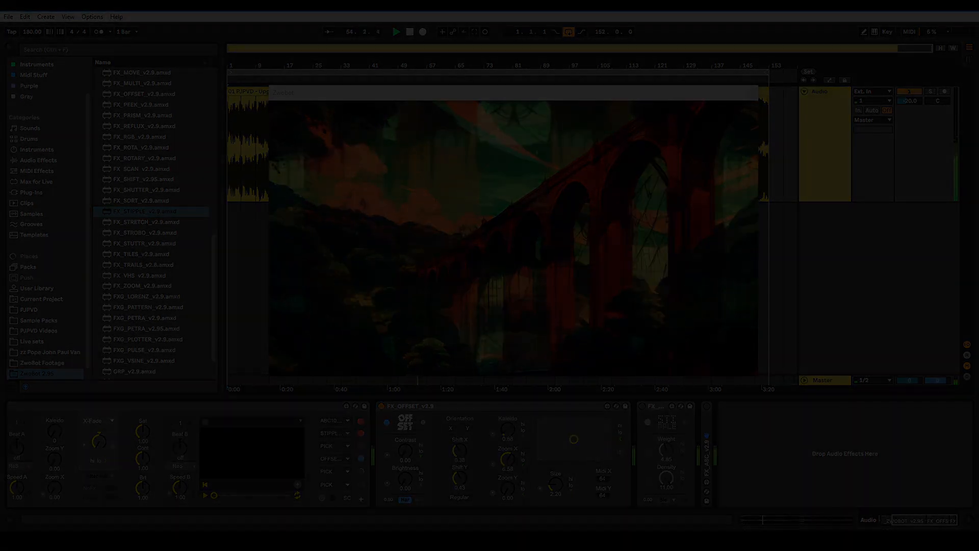